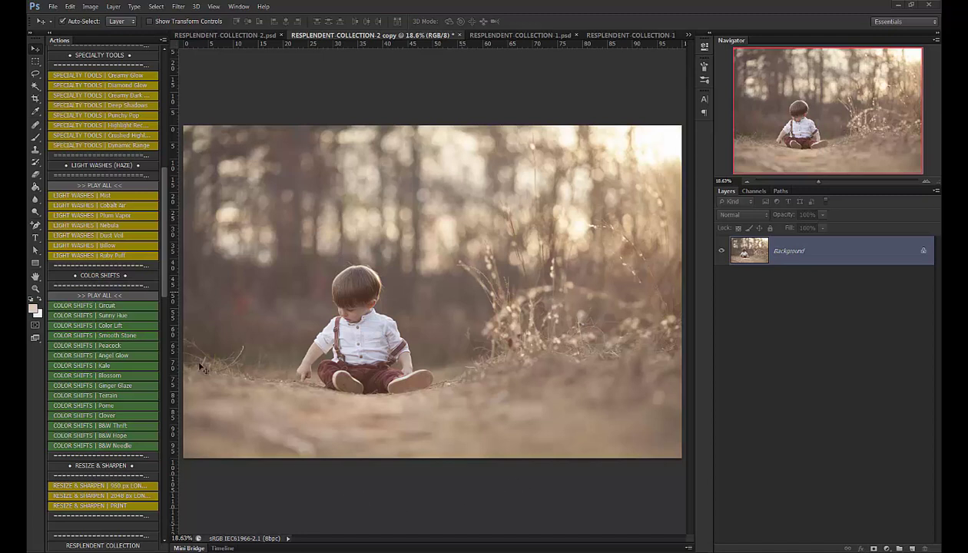
- Apply the Warm Sun sunburst, shift its glow to the right, then hide that layer
scroll(148, 180, "up", 15)
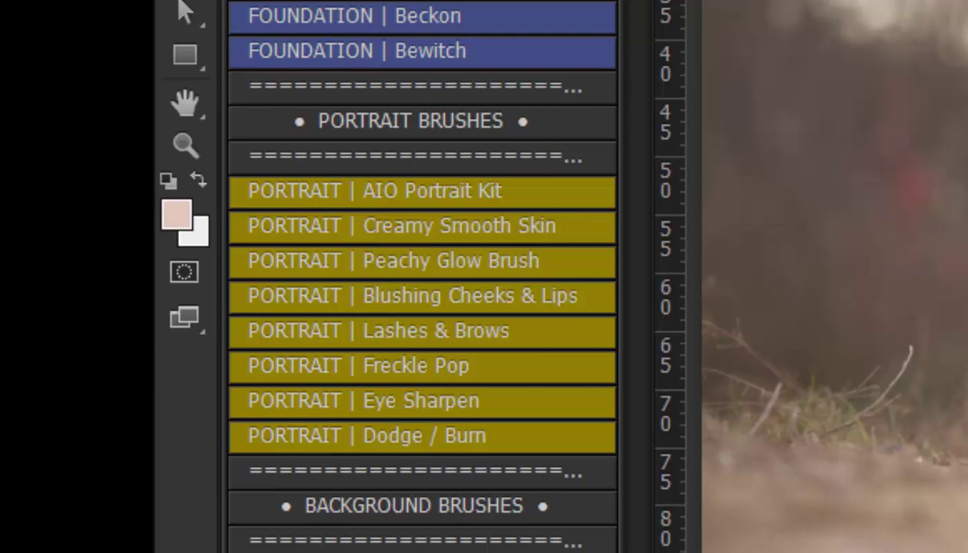
scroll(423, 307, "down", 10)
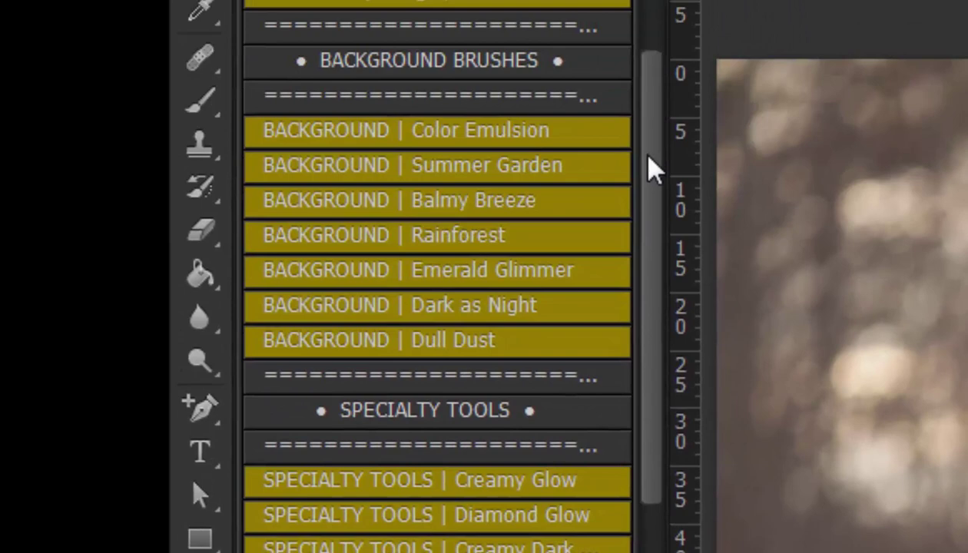
scroll(658, 307, "down", 3)
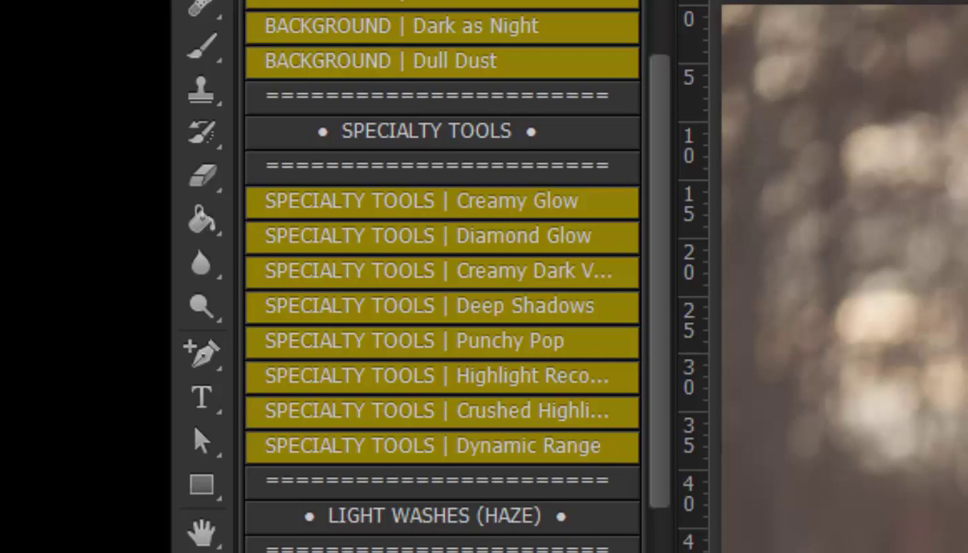
left_click_drag(654, 400, 668, 480)
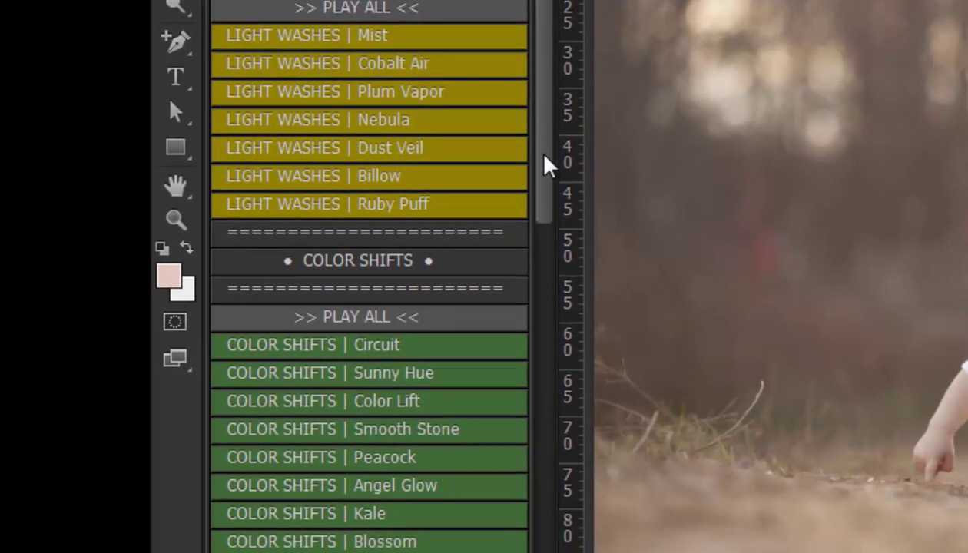
left_click_drag(545, 162, 551, 221)
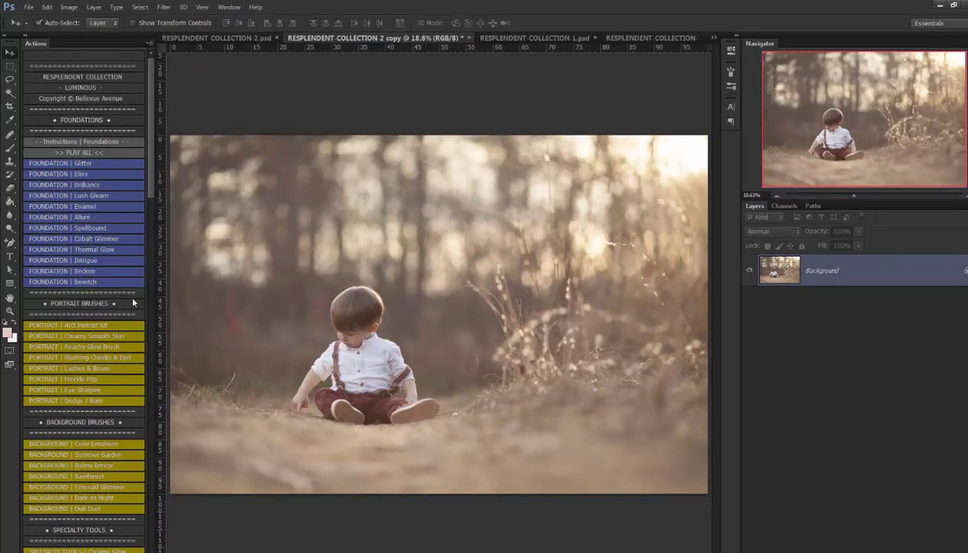
left_click_drag(149, 155, 153, 450)
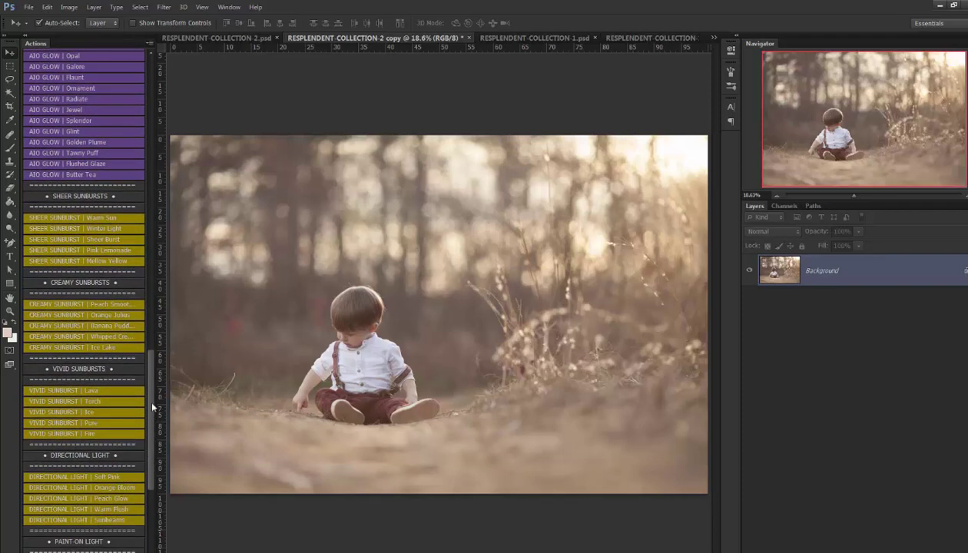
left_click_drag(152, 405, 152, 316)
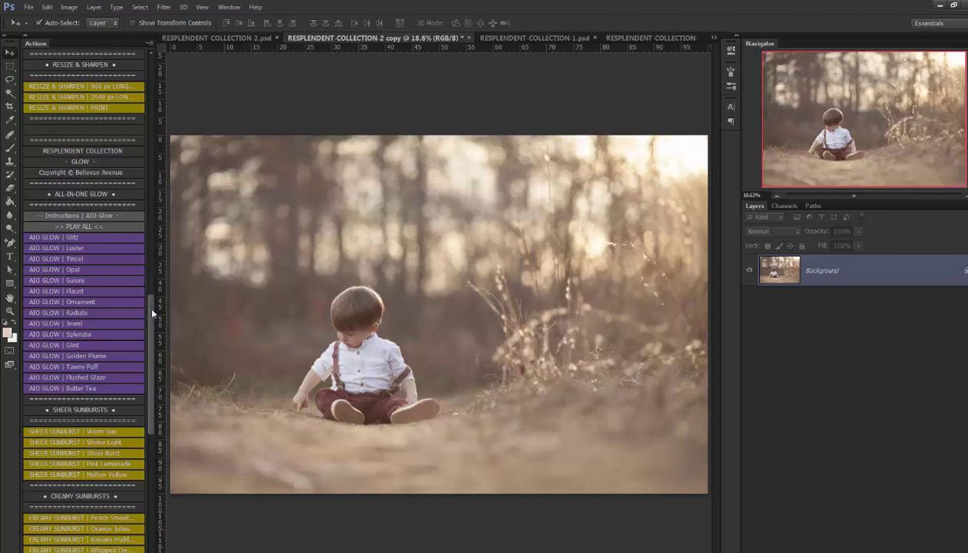
left_click_drag(151, 309, 152, 340)
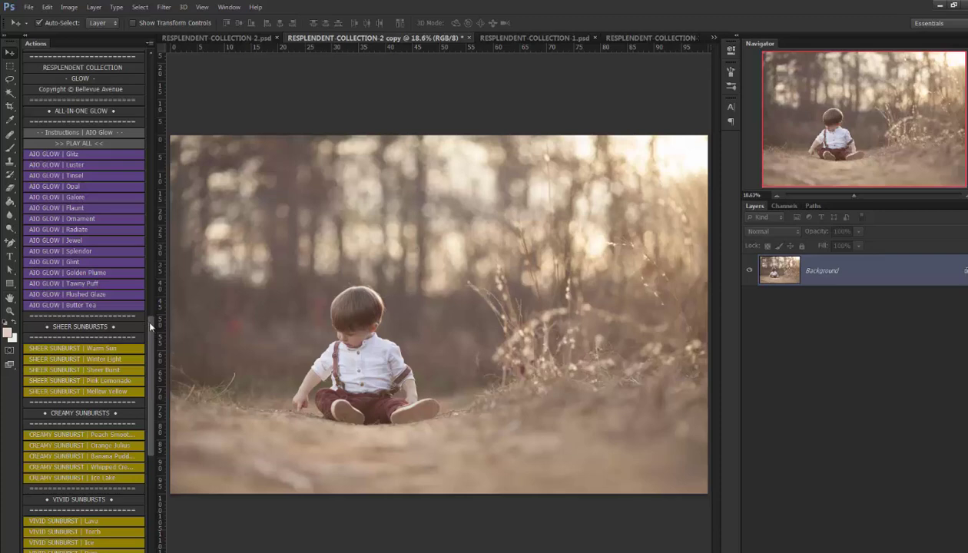
left_click_drag(151, 324, 152, 367)
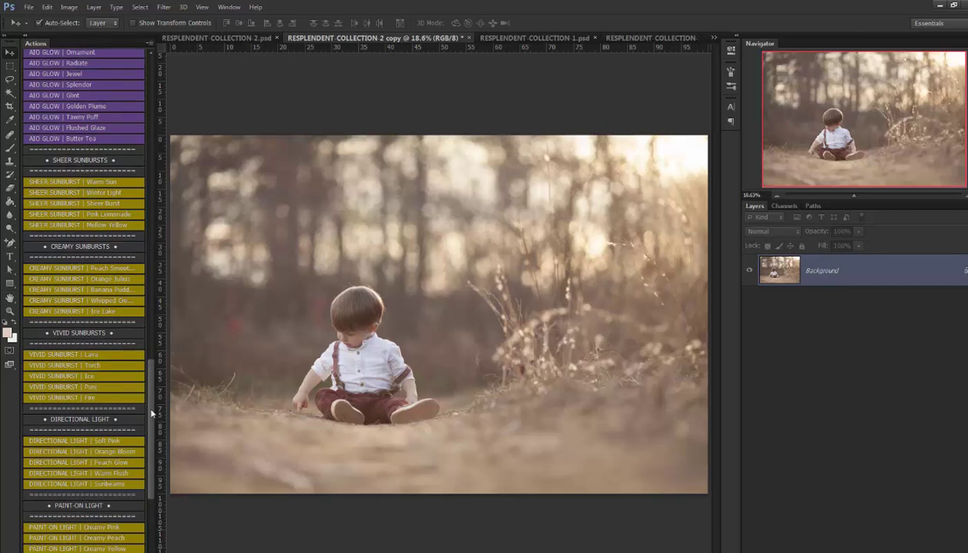
mouse_move(152, 371)
left_mouse_down()
mouse_move(151, 458)
mouse_move(149, 397)
left_mouse_up()
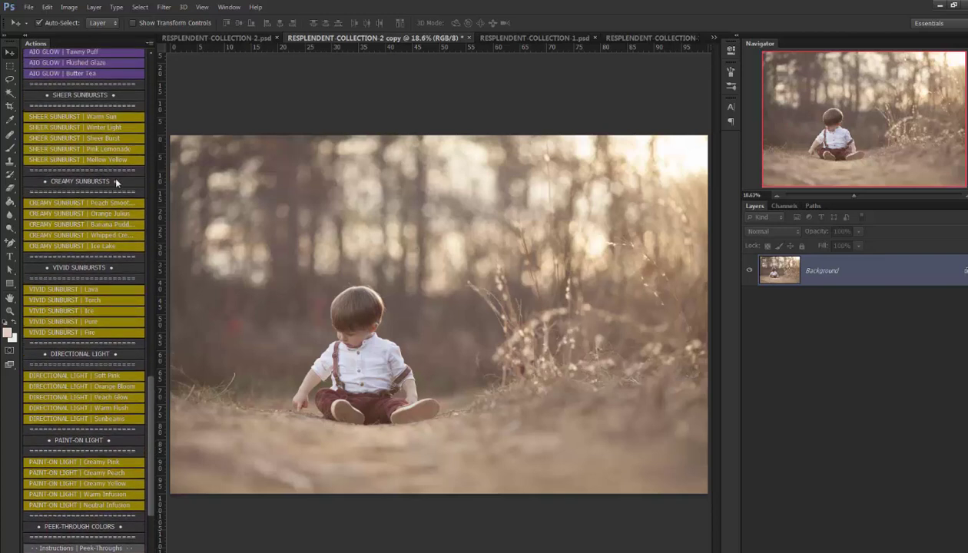
left_click(100, 120)
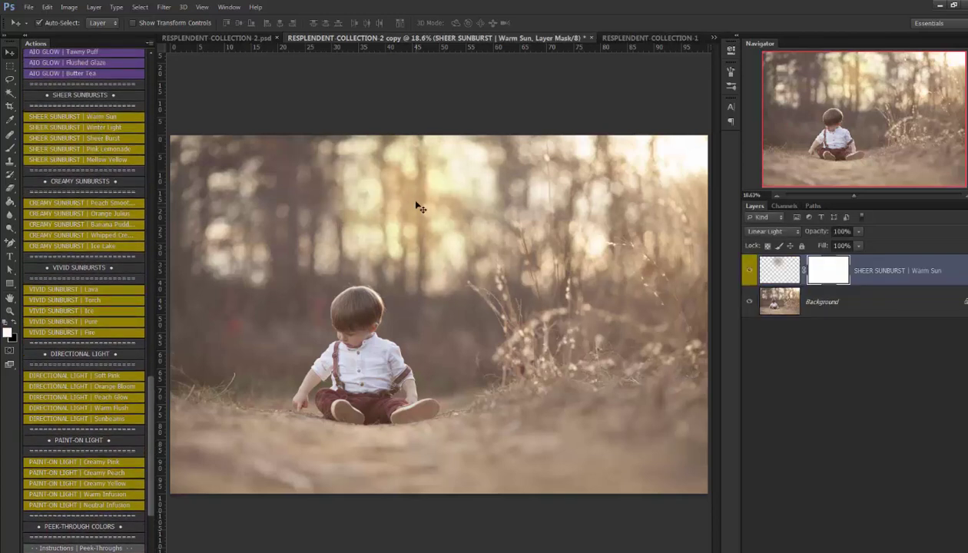
left_click_drag(416, 206, 480, 200)
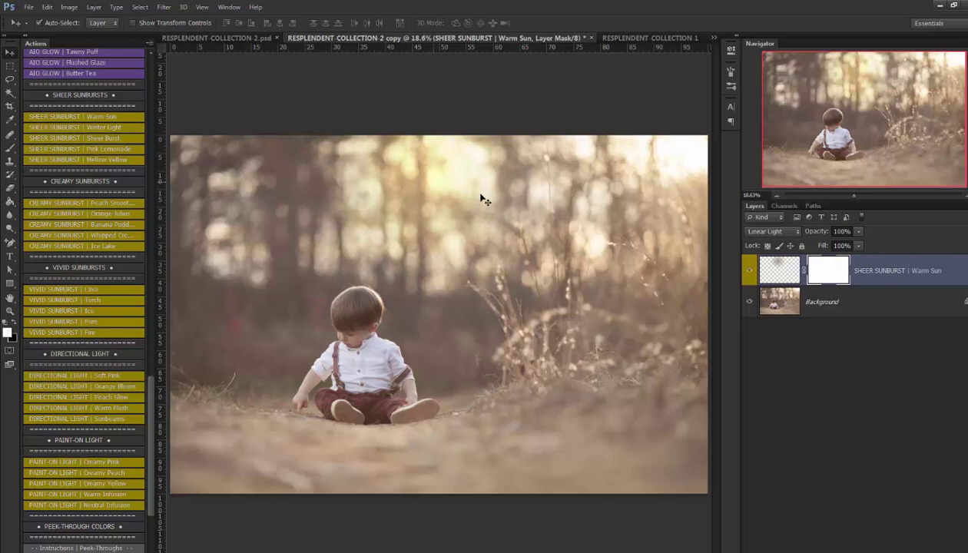
left_click(749, 270)
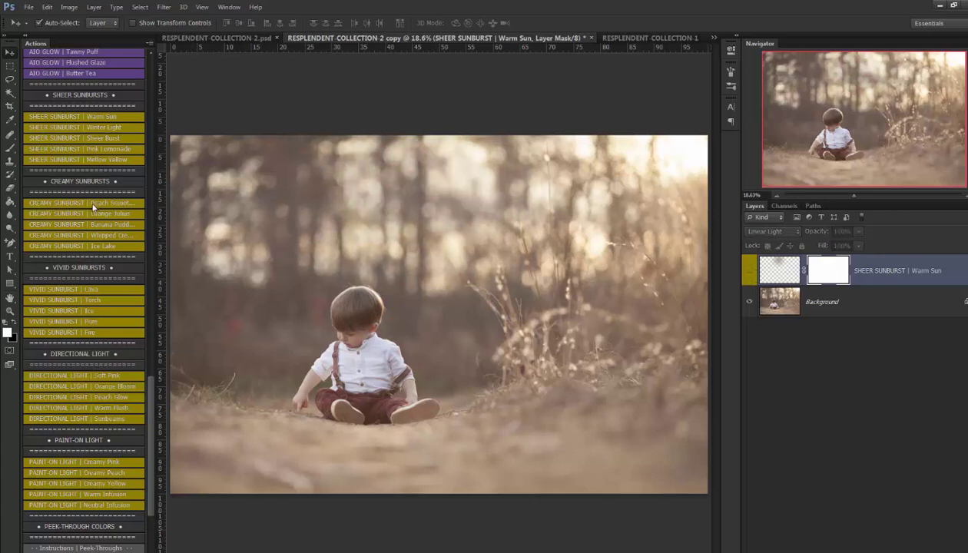
- Apply the Whipped Cream sunburst, move its glow left across the photo, then hide it
left_click(100, 235)
left_click_drag(558, 194, 426, 192)
left_click(748, 270)
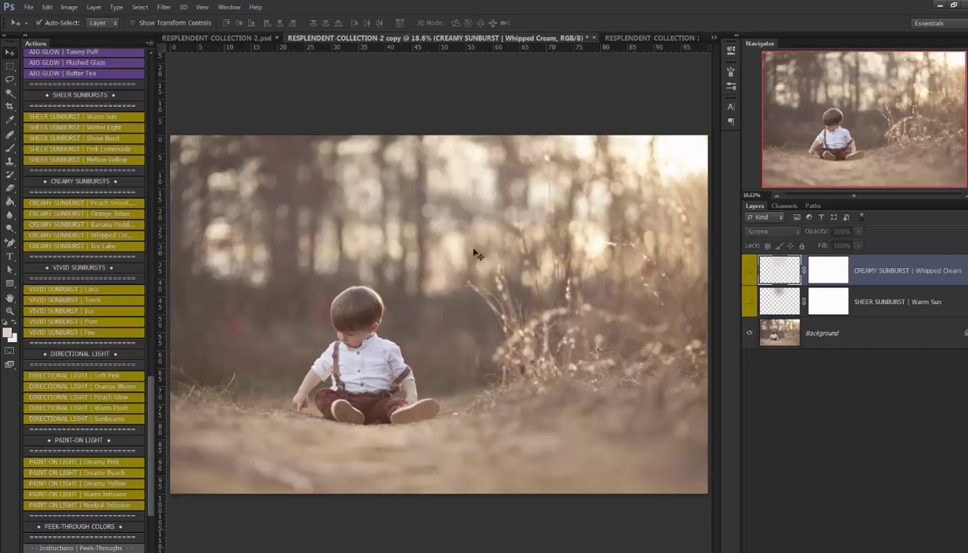
- Apply the Lava sunburst, drag its red glow to the left, then hide the layer
left_click(95, 291)
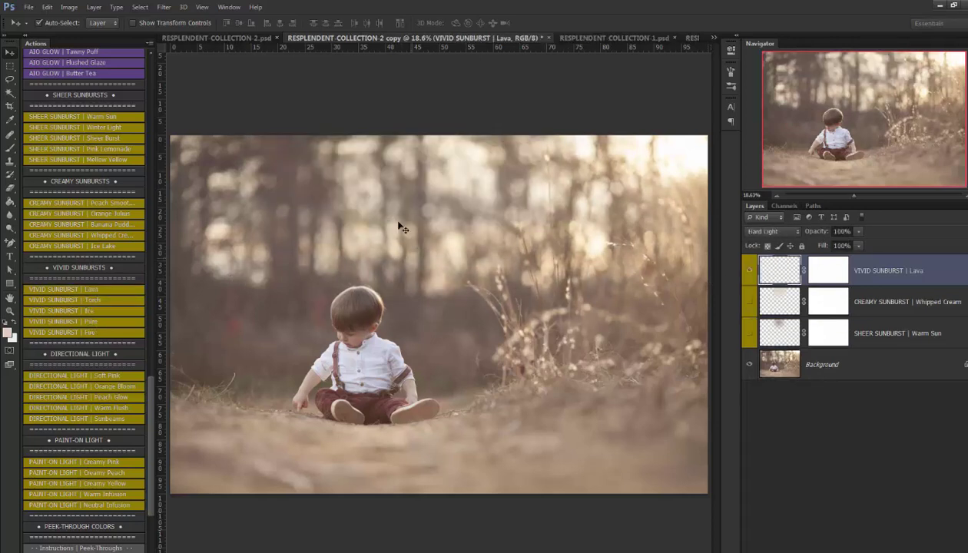
left_click(494, 237)
left_click_drag(566, 182, 474, 192)
key("ctrl+comma")
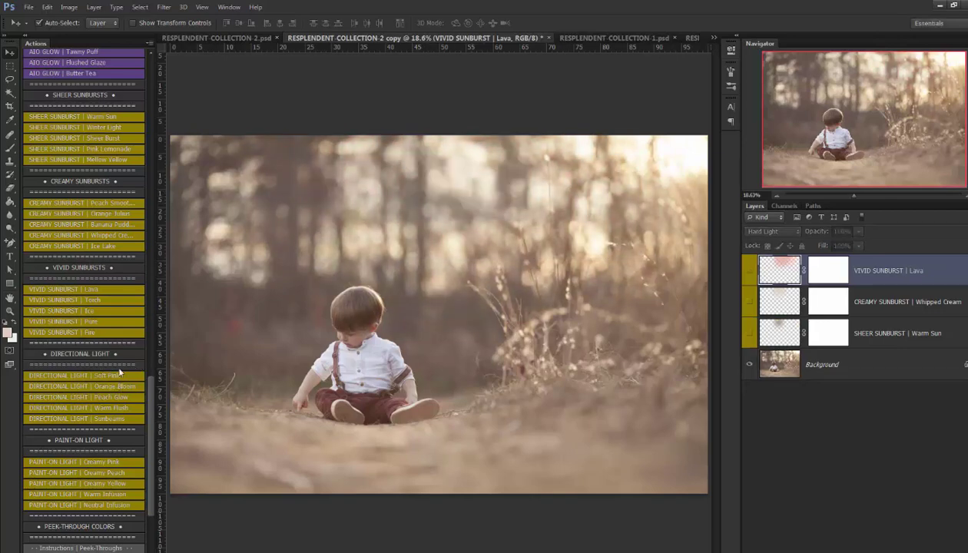
scroll(145, 386, "down", 3)
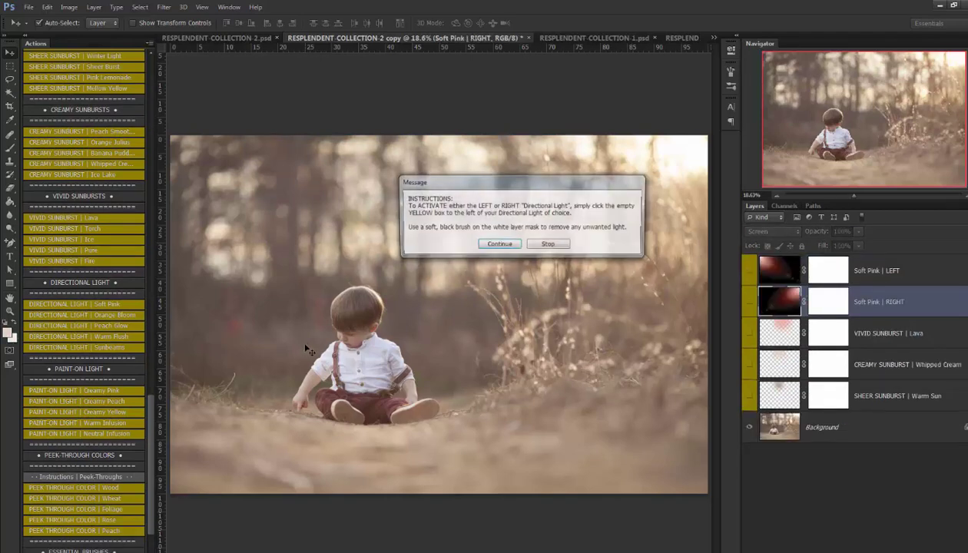
- Toggle the Soft Pink RIGHT light layer on and off to compare, leaving it hidden
left_click(496, 244)
left_click(749, 301)
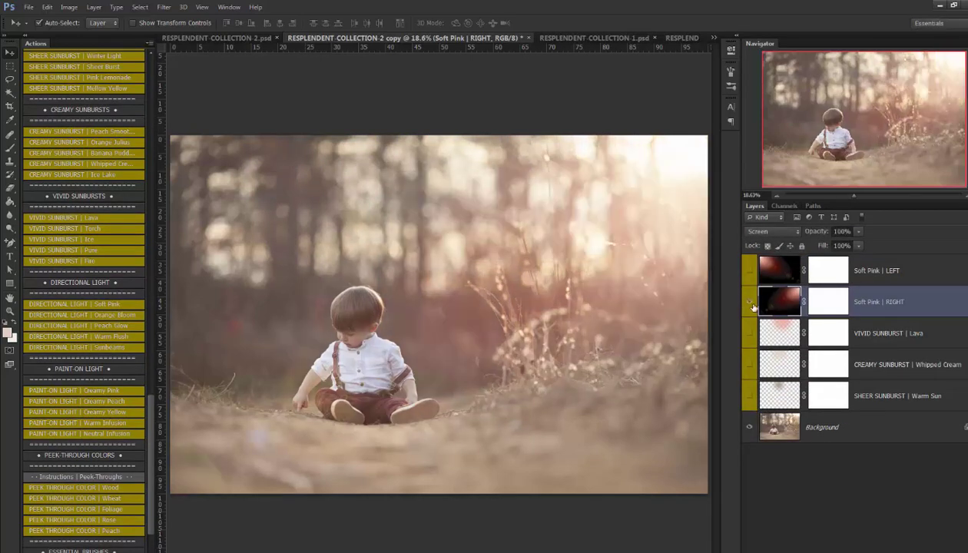
left_click(749, 304)
left_click(749, 303)
left_click(749, 303)
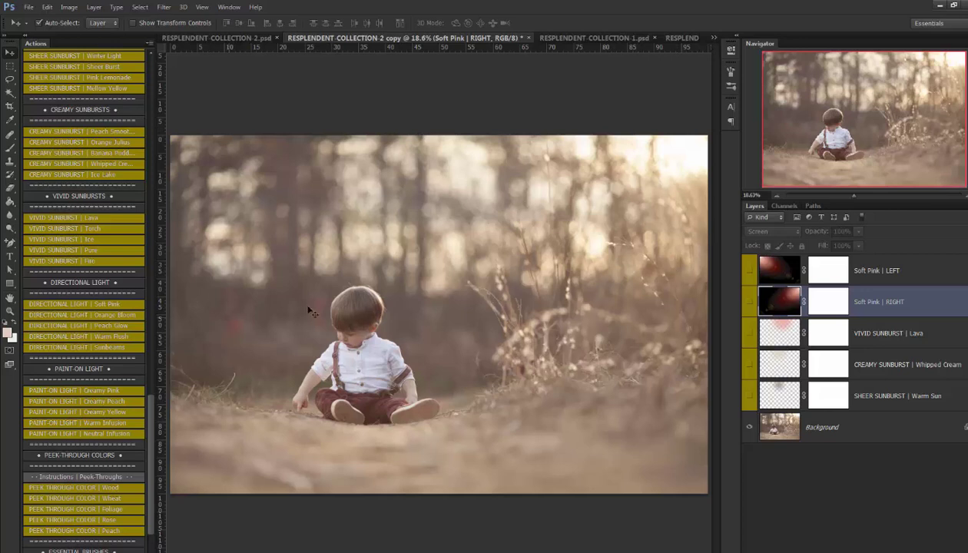
- Add the Creamy Pink paint-on light, brush it across the upper background, then hide it
left_click(132, 392)
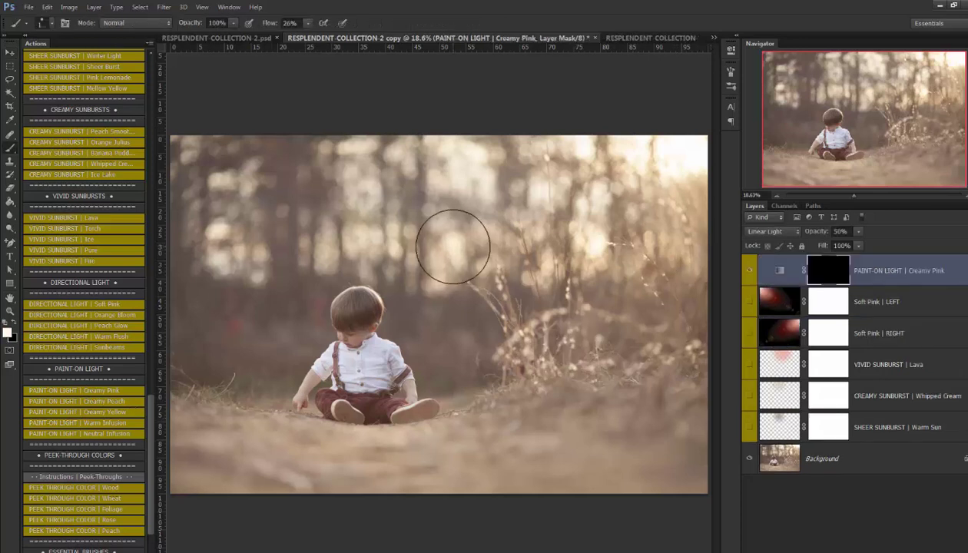
mouse_move(513, 226)
left_mouse_down()
mouse_move(607, 234)
mouse_move(430, 168)
mouse_move(389, 246)
mouse_move(262, 244)
mouse_move(191, 190)
mouse_move(281, 304)
mouse_move(272, 223)
left_mouse_up()
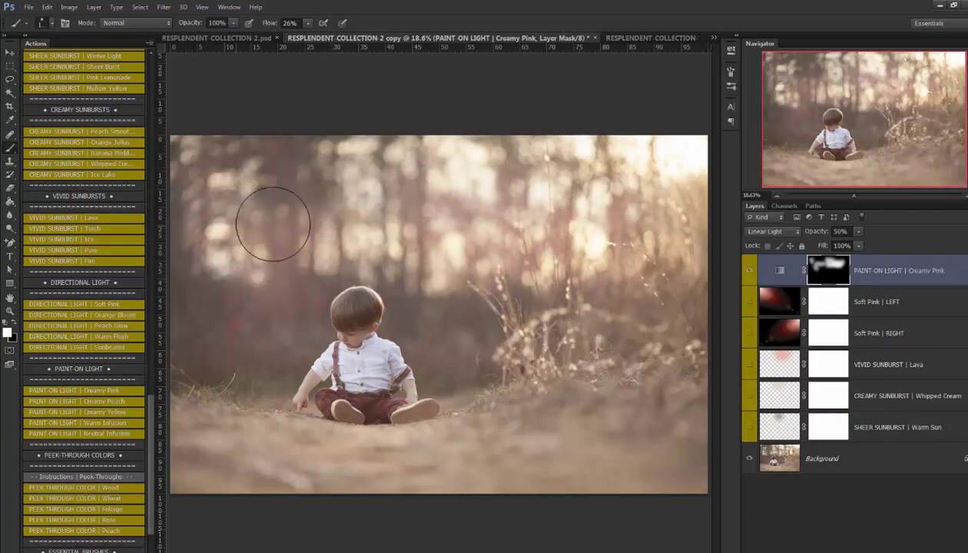
left_click(747, 271)
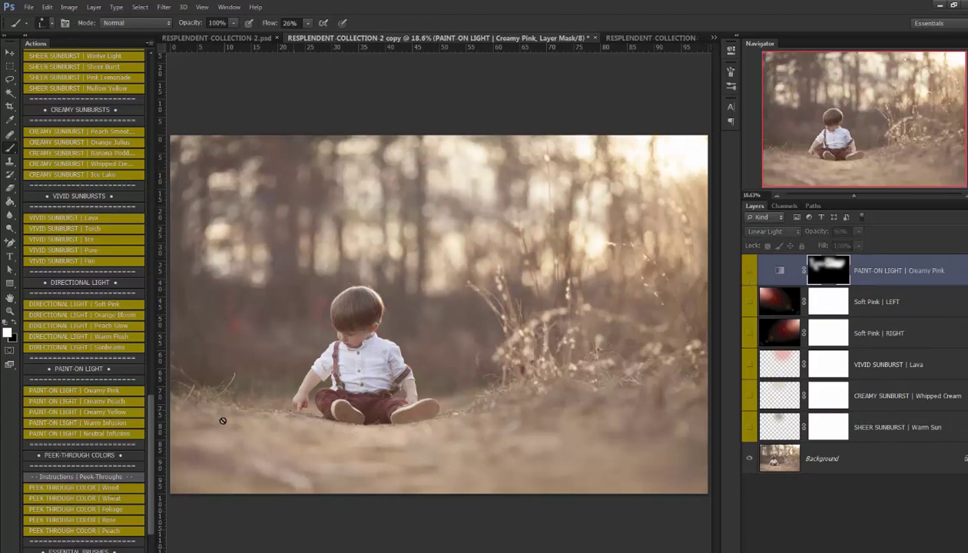
scroll(151, 407, "down", 6)
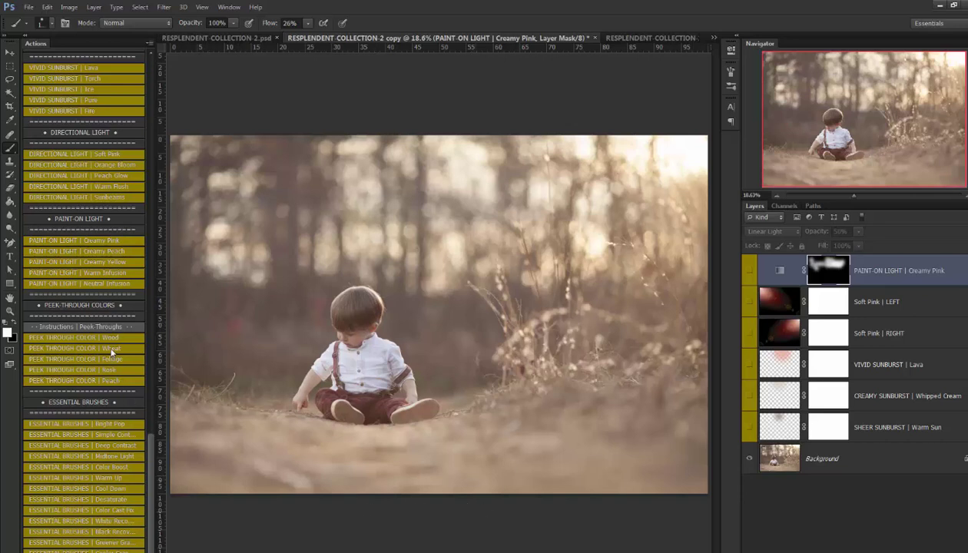
- Apply PEEK THROUGH COLOR Wheat, drag it off the child toward lower right, then hide it
left_click(112, 350)
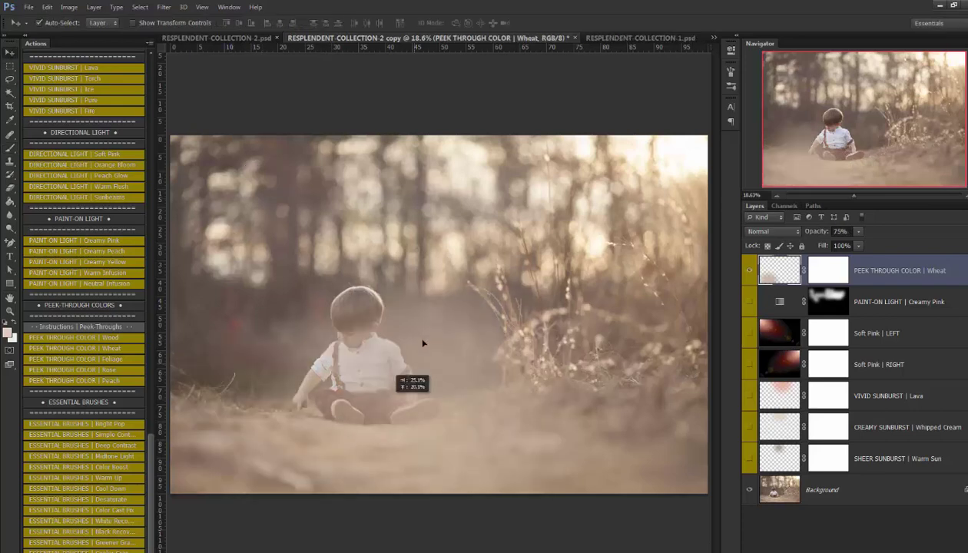
left_click_drag(423, 343, 189, 427)
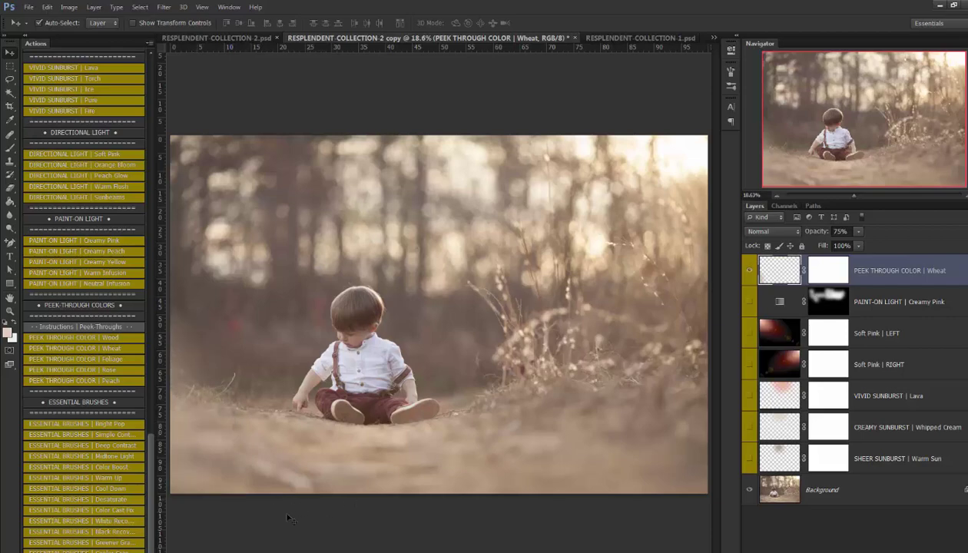
left_click(748, 272)
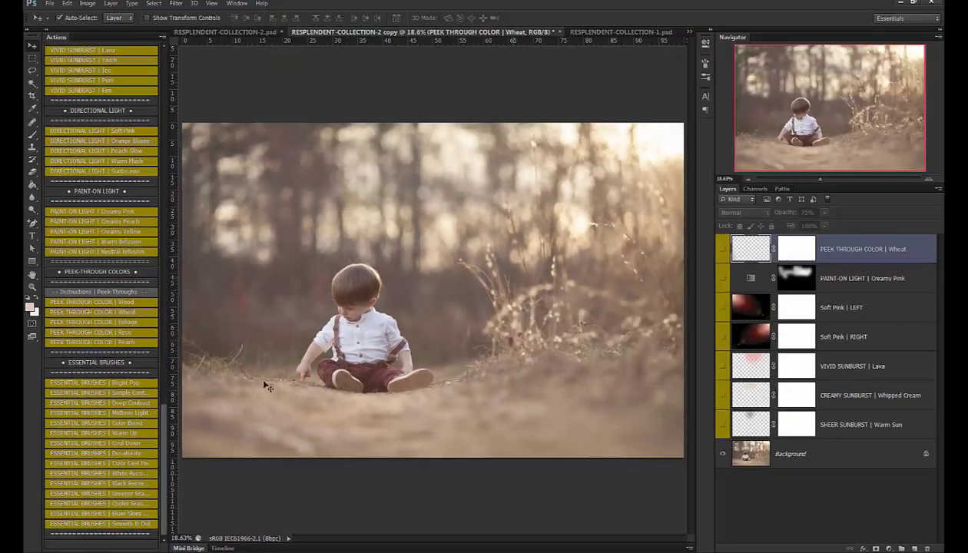
- Select all effect layers down to SHEER SUNBURST and drag them to the trash
left_click_drag(167, 430, 167, 61)
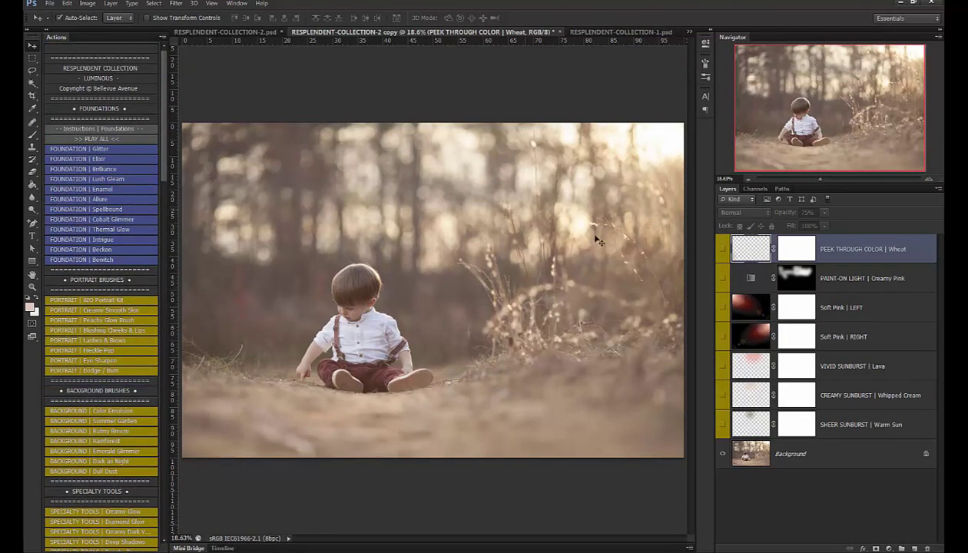
left_click(883, 429, "shift")
left_click_drag(882, 324, 924, 501)
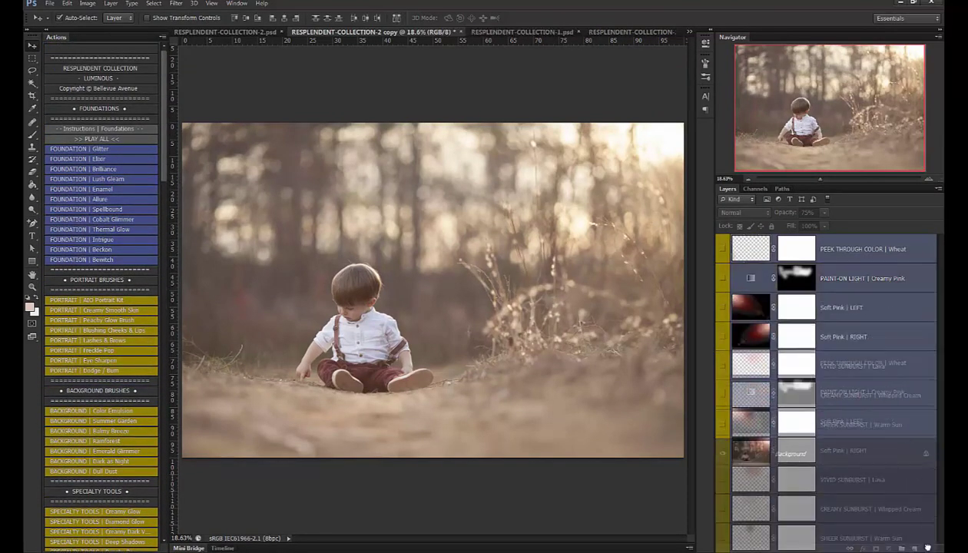
left_click_drag(927, 547, 927, 548)
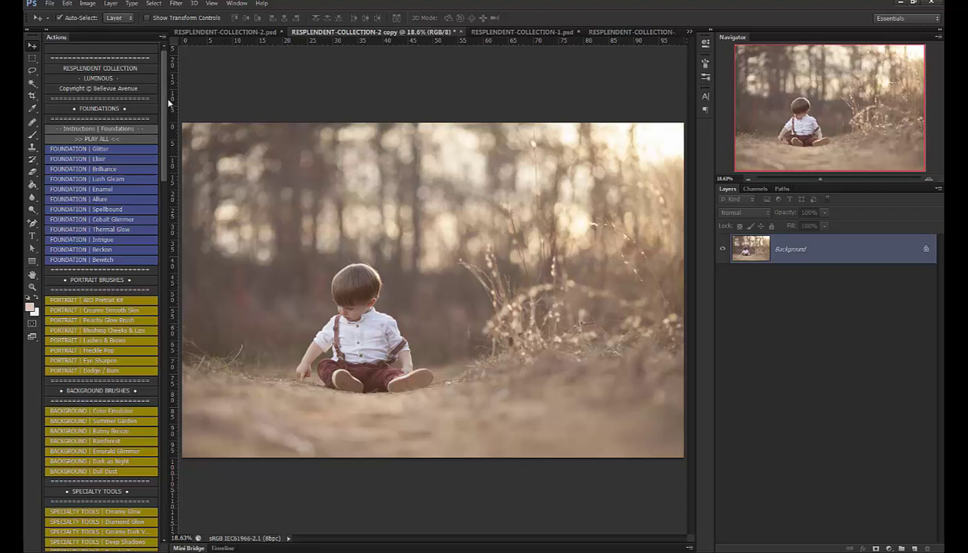
- Play FOUNDATION Elixir, then toggle the group off and on to compare the result
left_click(102, 157)
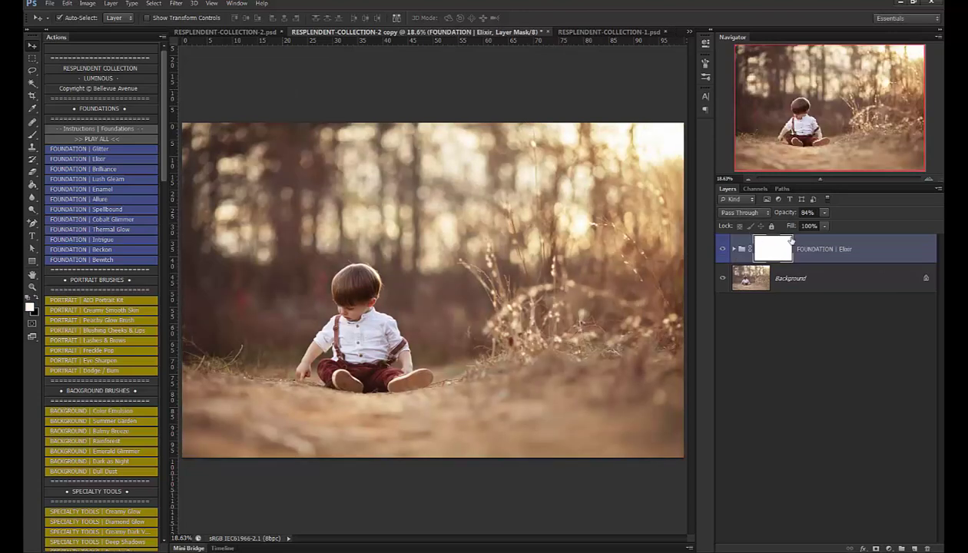
left_click(723, 249)
left_click(723, 250)
left_click_drag(165, 165, 170, 432)
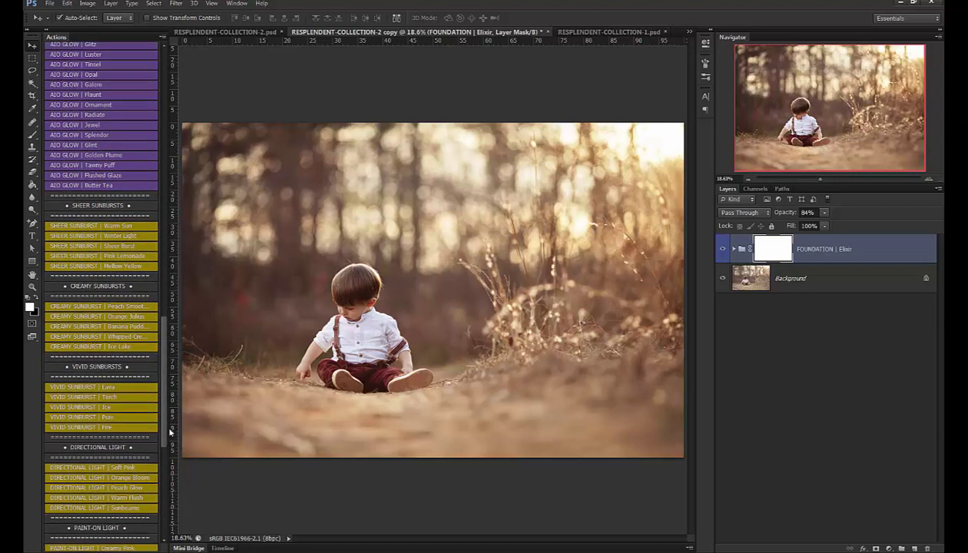
- Add the Whipped Cream creamy sunburst, scale it to 144% and place the glow top-centre
left_click(116, 337)
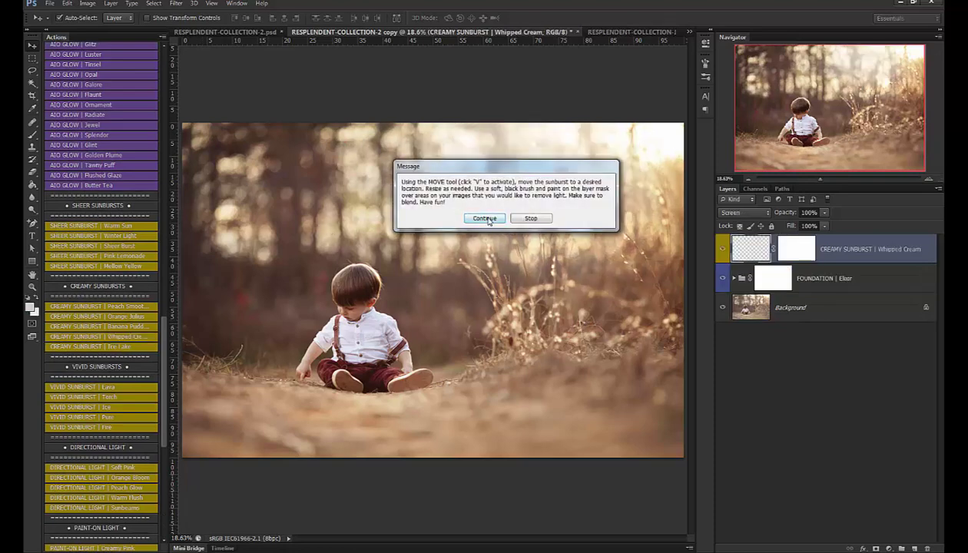
left_click(488, 219)
left_click_drag(557, 147, 496, 185)
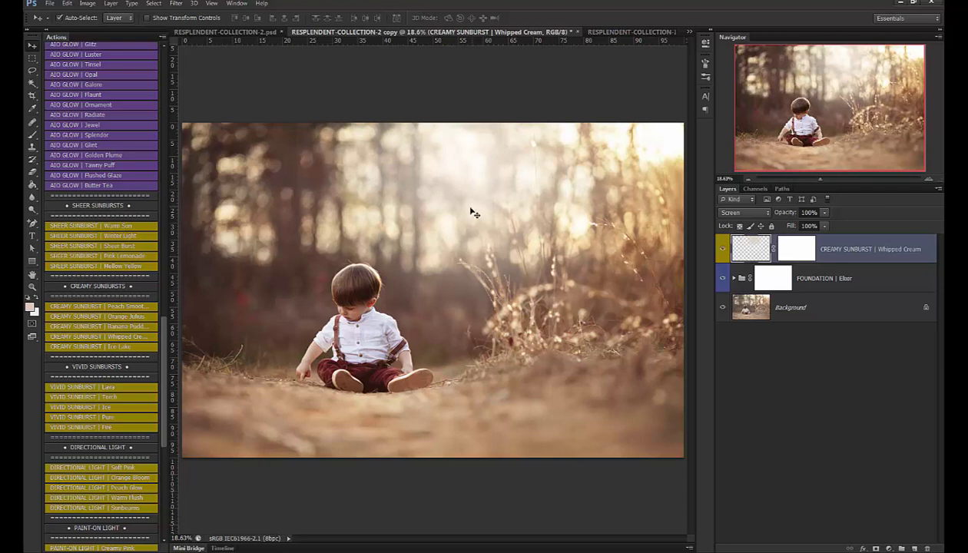
key("ctrl+t")
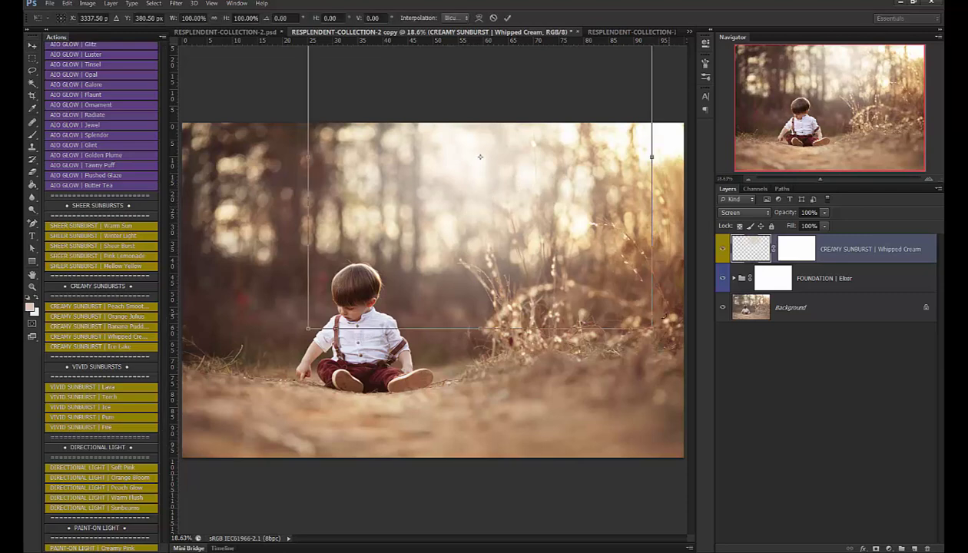
left_click_drag(651, 329, 821, 446)
left_click_drag(606, 347, 574, 229)
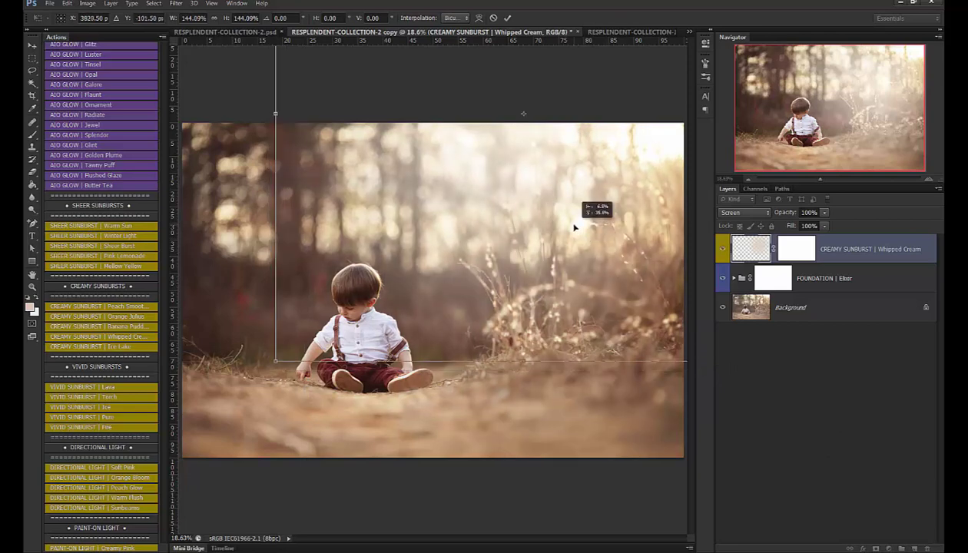
left_click(506, 18)
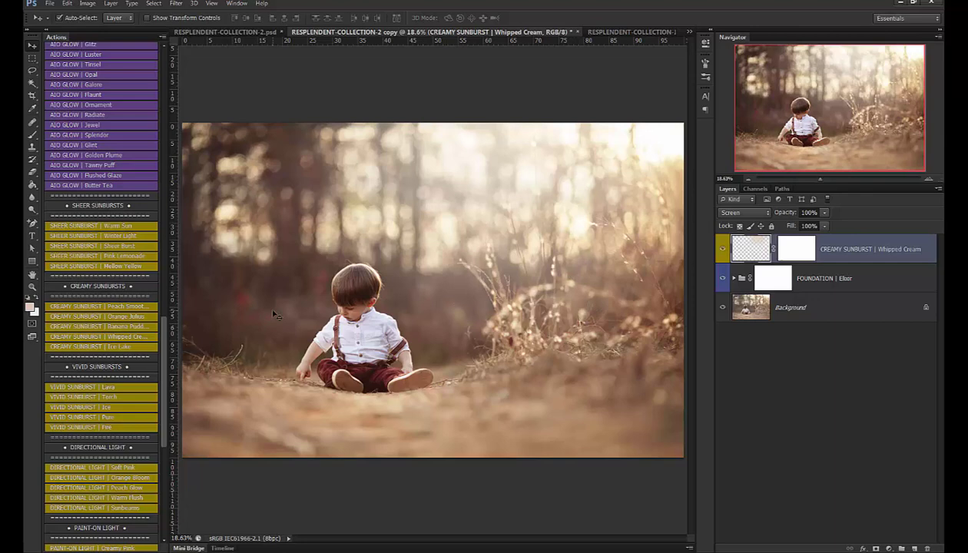
left_click_drag(165, 332, 165, 398)
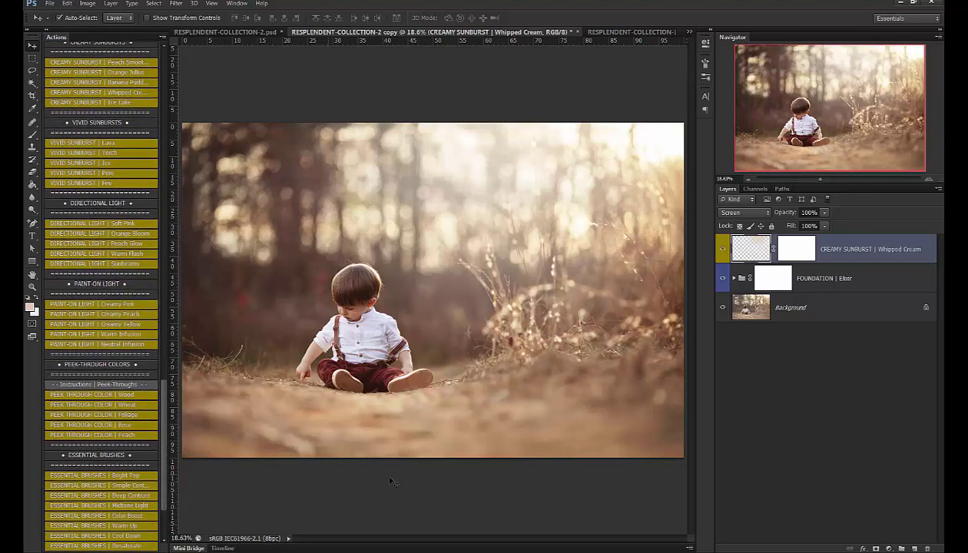
- Add Wheat peek-through haze, duplicate it around the edges, and compare against the original
left_click(121, 404)
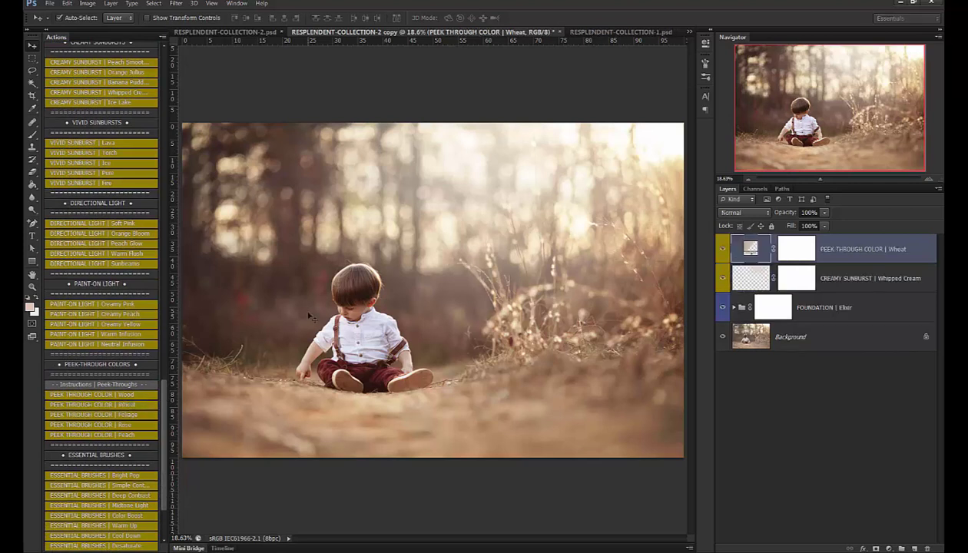
left_click_drag(330, 414, 296, 464)
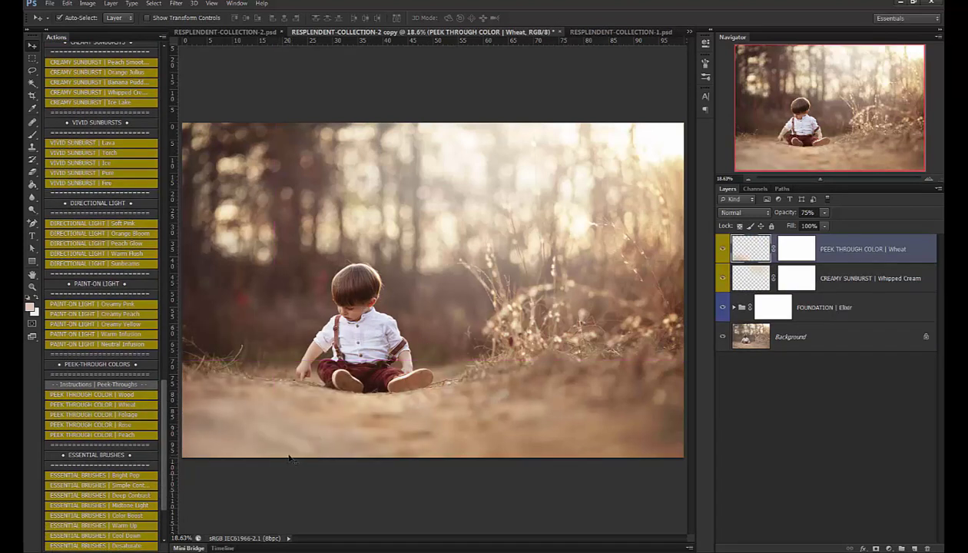
left_click_drag(298, 427, 659, 400)
key("ctrl+j")
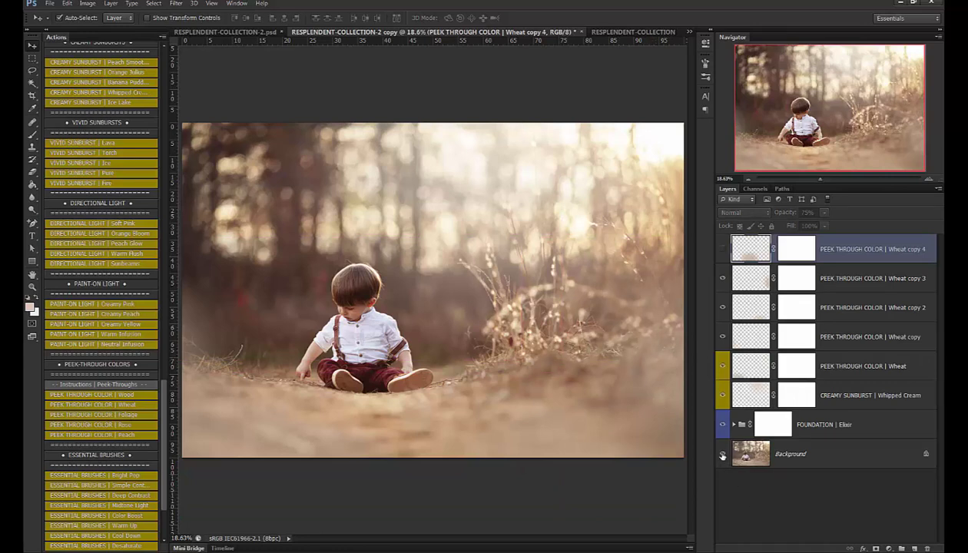
left_click(722, 454, "alt")
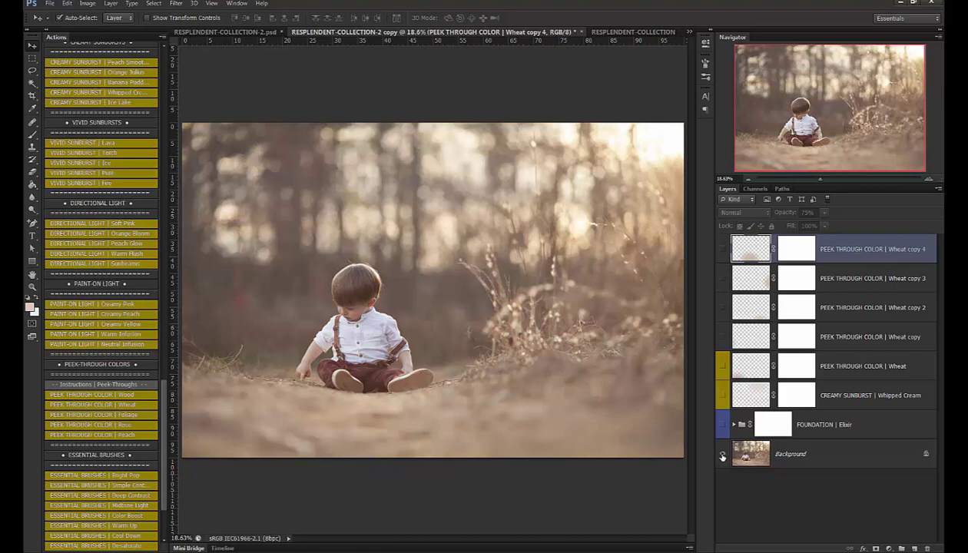
left_click(722, 454, "alt")
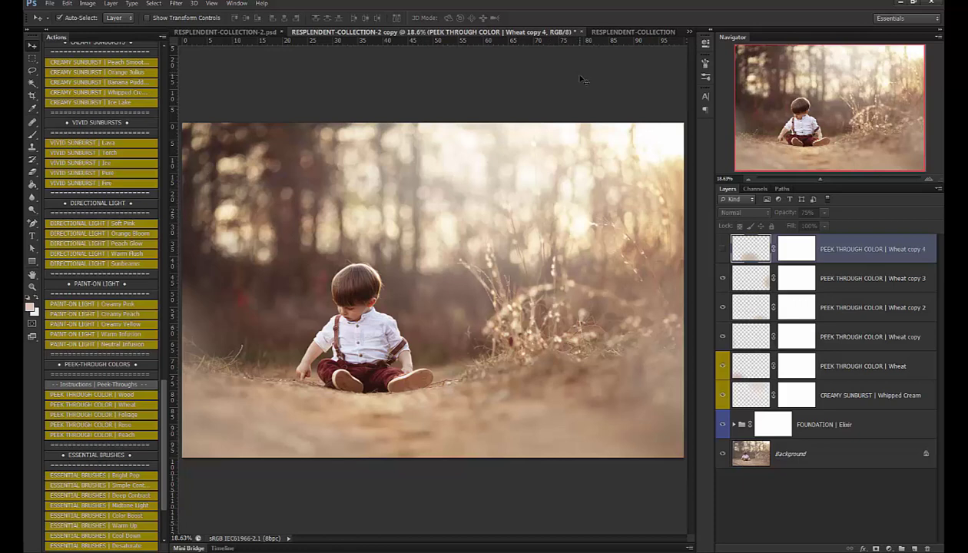
- On the RESPLENDENT-COLLECTION-1 copy photo, play FOUNDATION Elixir and toggle it to compare
left_click(626, 33)
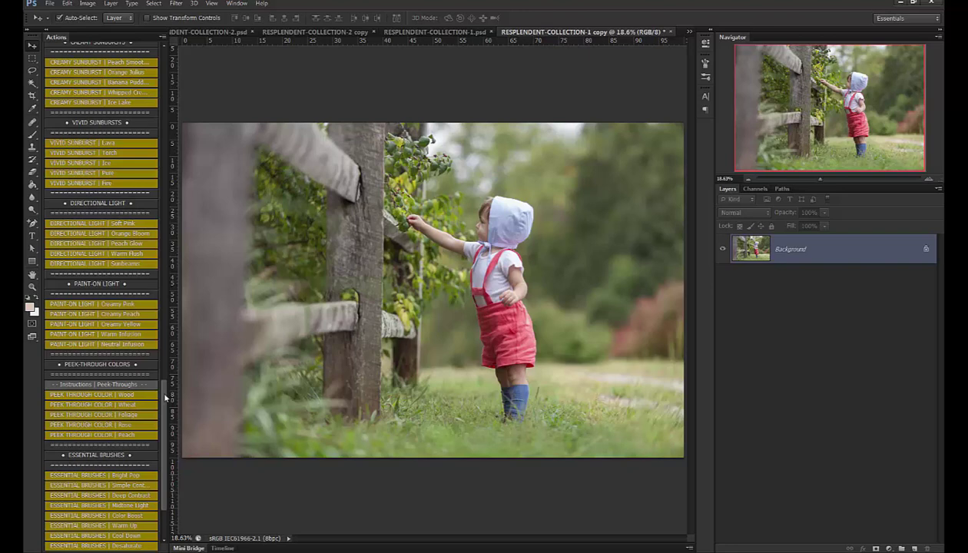
left_click_drag(164, 396, 164, 57)
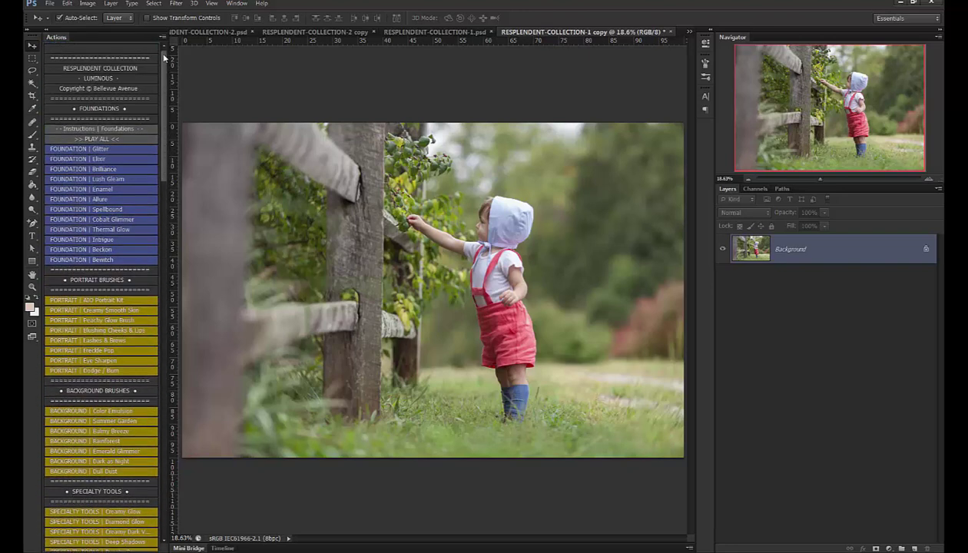
left_click(109, 159)
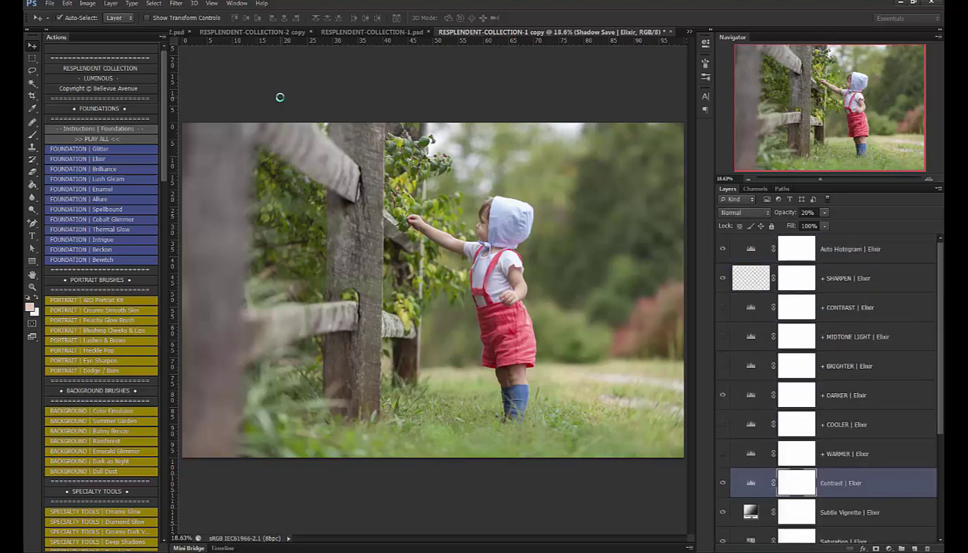
left_click(723, 252)
left_click(723, 253)
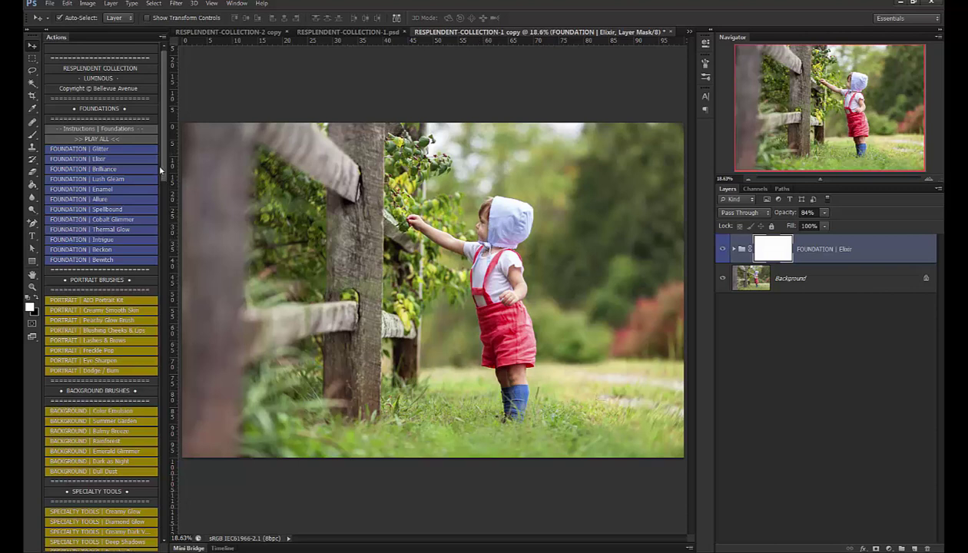
- Add the AIO Portrait Kit, zoom in, and brush Creamy Smooth Skin on the child's upper arm
left_click(101, 301)
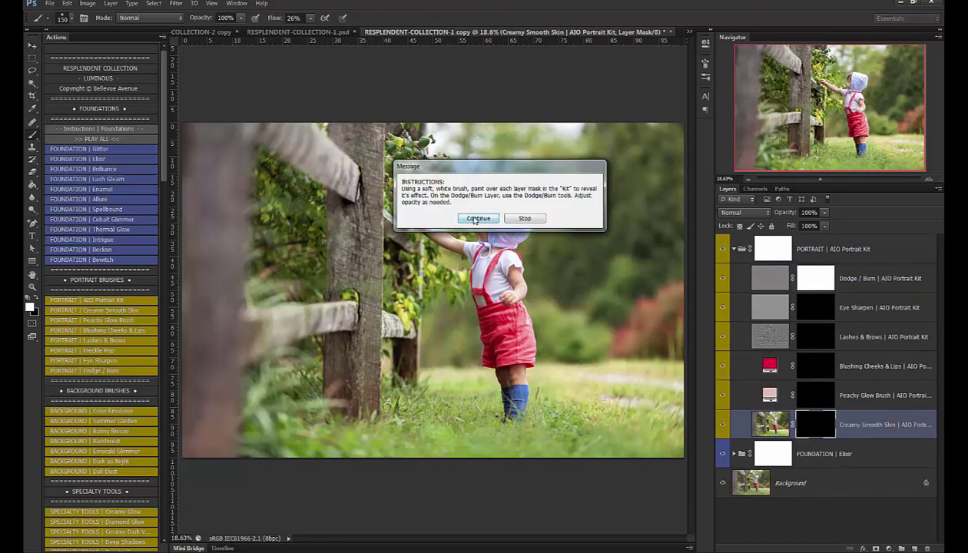
left_click(477, 218)
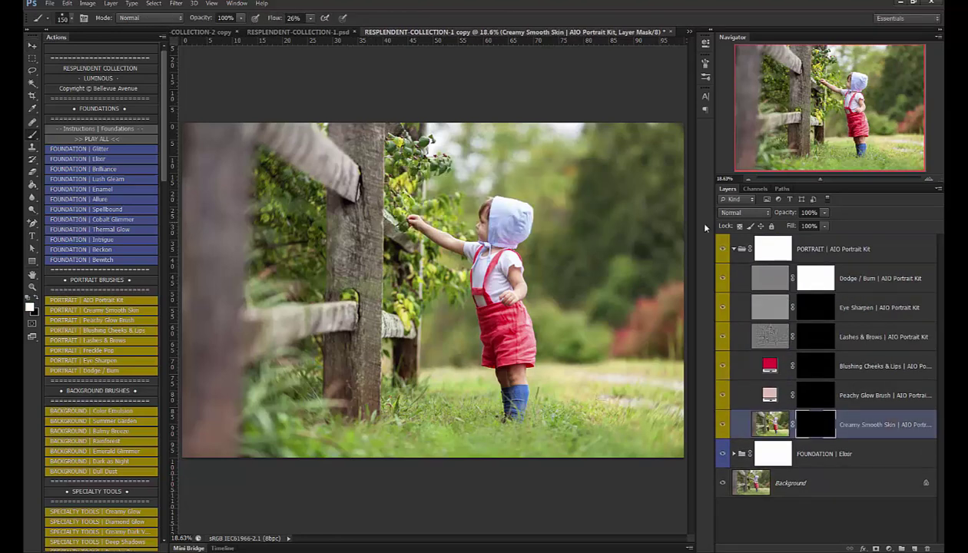
left_click_drag(816, 183, 832, 182)
left_click_drag(840, 113, 831, 100)
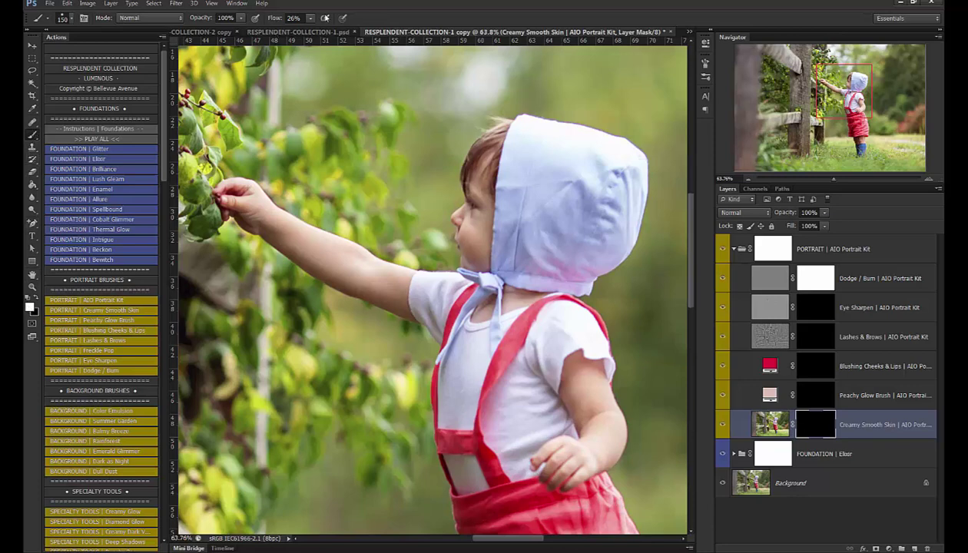
left_click_drag(307, 32, 311, 30)
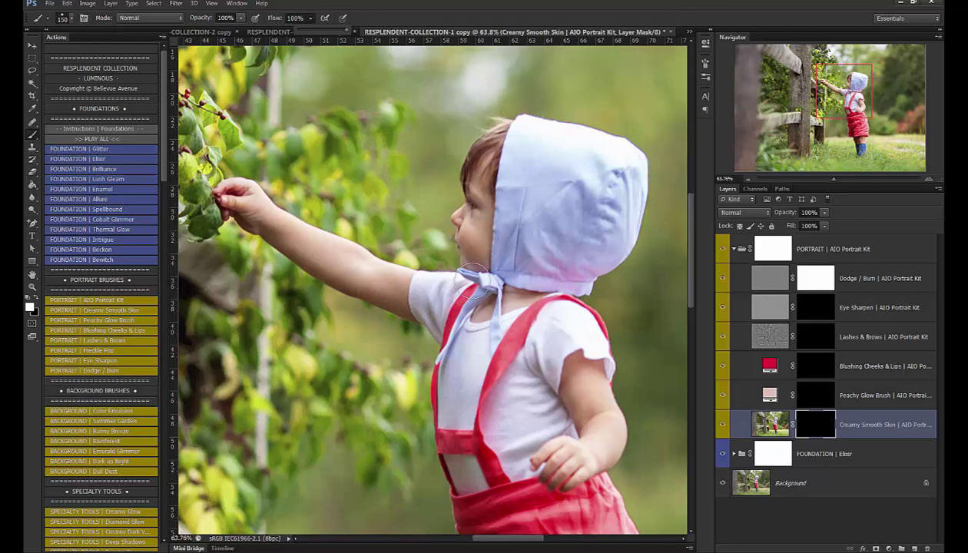
key("bracketleft")
key("bracketleft")
key("bracketleft")
key("bracketleft")
key("bracketleft")
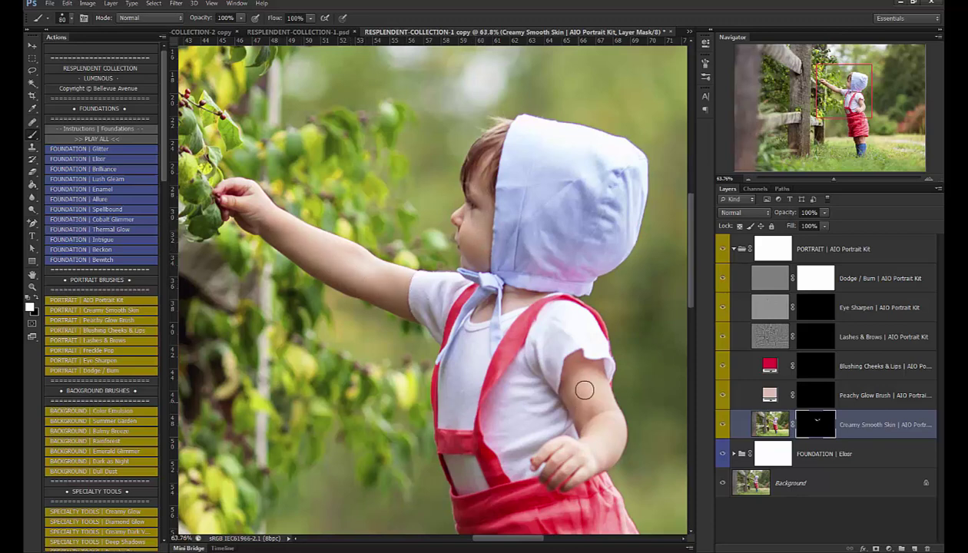
mouse_move(583, 392)
left_mouse_down()
mouse_move(609, 437)
mouse_move(595, 392)
mouse_move(583, 398)
mouse_move(580, 380)
mouse_move(582, 451)
mouse_move(628, 404)
left_mouse_up()
- Paint a peachy glow on the cheek, then a soft blush at 7% flow on Blushing Cheeks & Lips
left_click(809, 397)
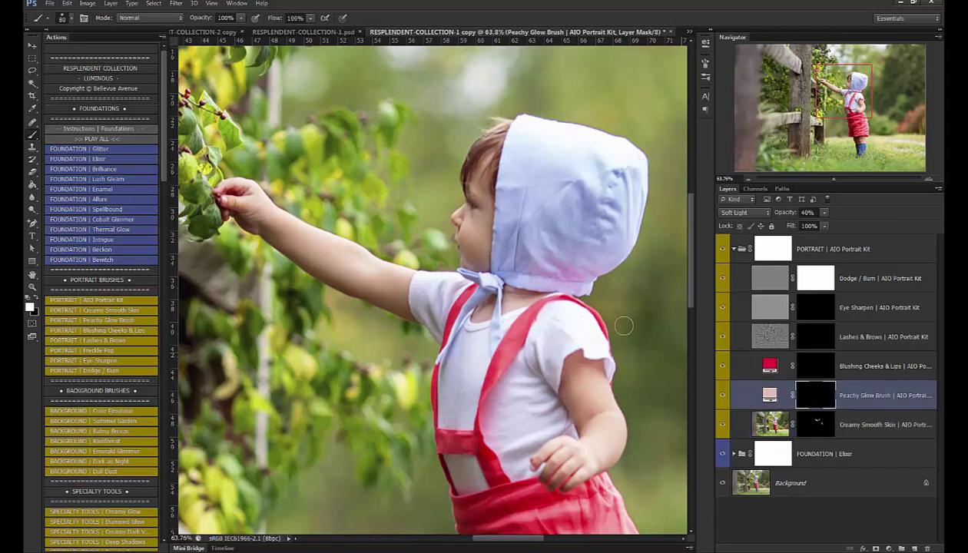
mouse_move(463, 242)
left_mouse_down()
mouse_move(480, 262)
mouse_move(483, 223)
mouse_move(470, 221)
mouse_move(482, 202)
mouse_move(473, 183)
mouse_move(465, 222)
mouse_move(305, 239)
mouse_move(263, 222)
mouse_move(405, 311)
mouse_move(395, 280)
mouse_move(345, 267)
mouse_move(369, 271)
mouse_move(578, 456)
mouse_move(612, 448)
mouse_move(643, 398)
mouse_move(565, 336)
mouse_move(595, 407)
mouse_move(592, 374)
mouse_move(594, 408)
left_mouse_up()
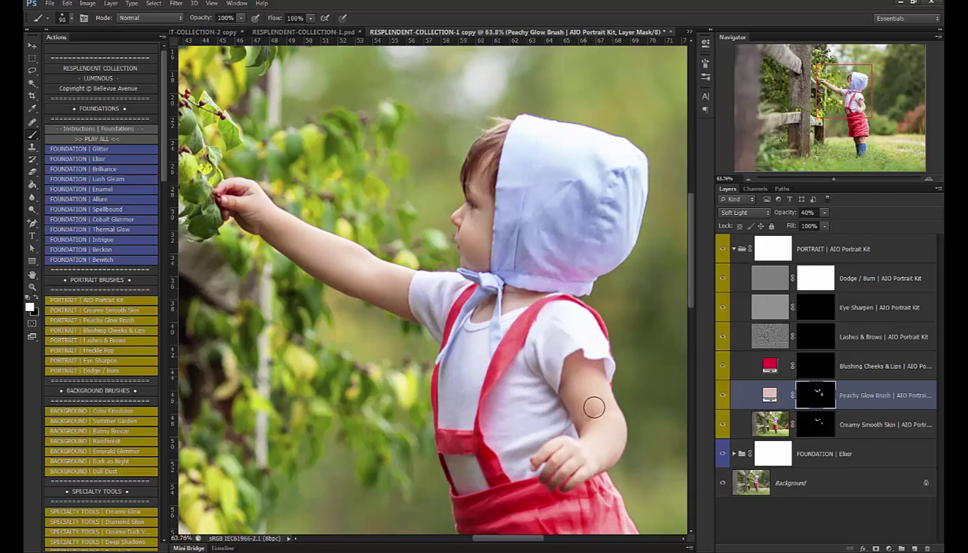
left_click(816, 365)
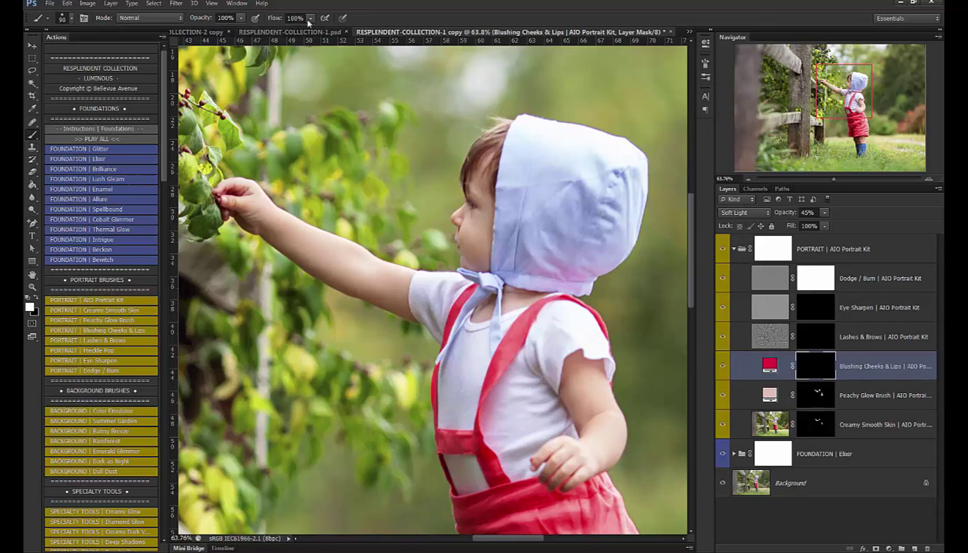
left_click(308, 19)
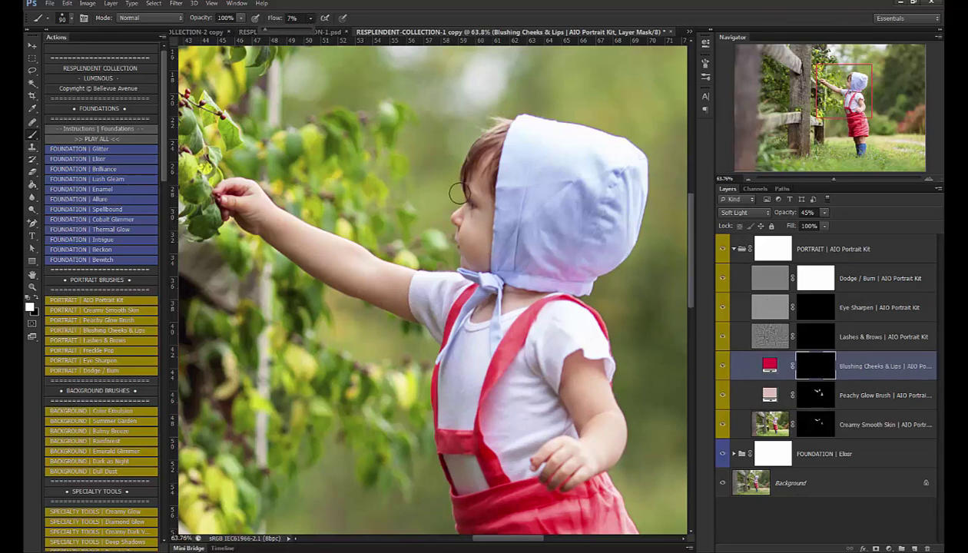
mouse_move(469, 234)
left_mouse_down()
mouse_move(467, 216)
mouse_move(469, 226)
left_mouse_up()
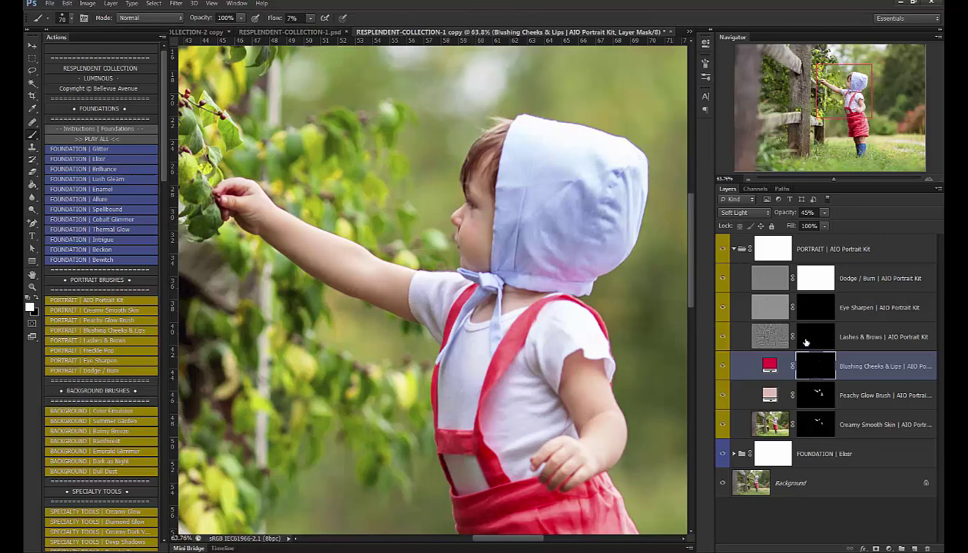
left_click(733, 250)
- Compare the PORTRAIT group on and off, then zoom out to show the whole photo
left_click(723, 250)
left_click(723, 251)
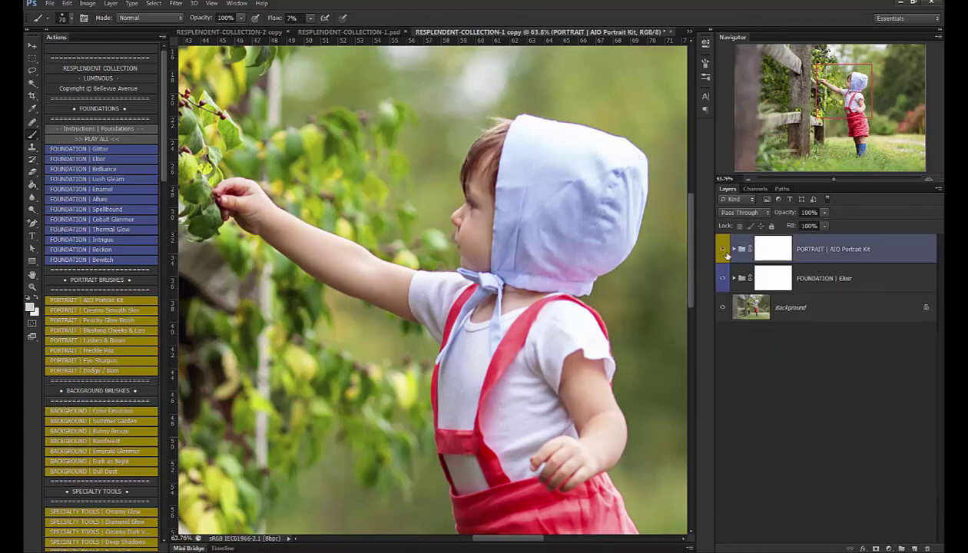
left_click_drag(833, 181, 820, 182)
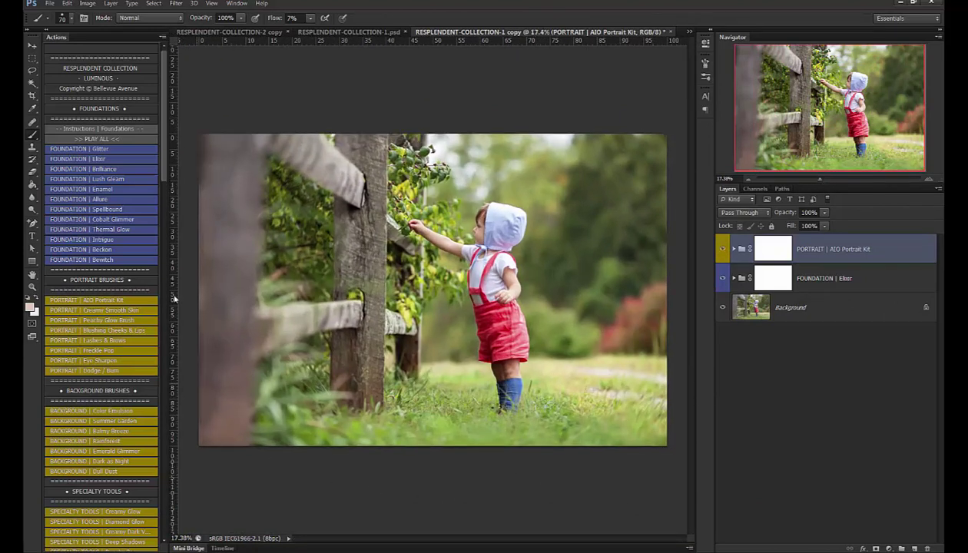
scroll(162, 167, "down", 10)
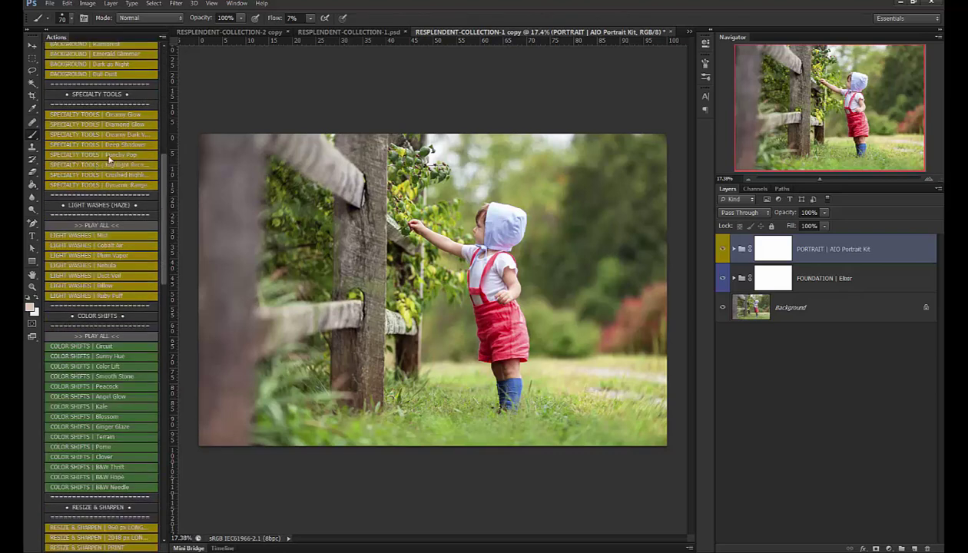
- Apply Punchy Pop, inspect its Contrast layer, and compare the effect on and off
left_click(112, 154)
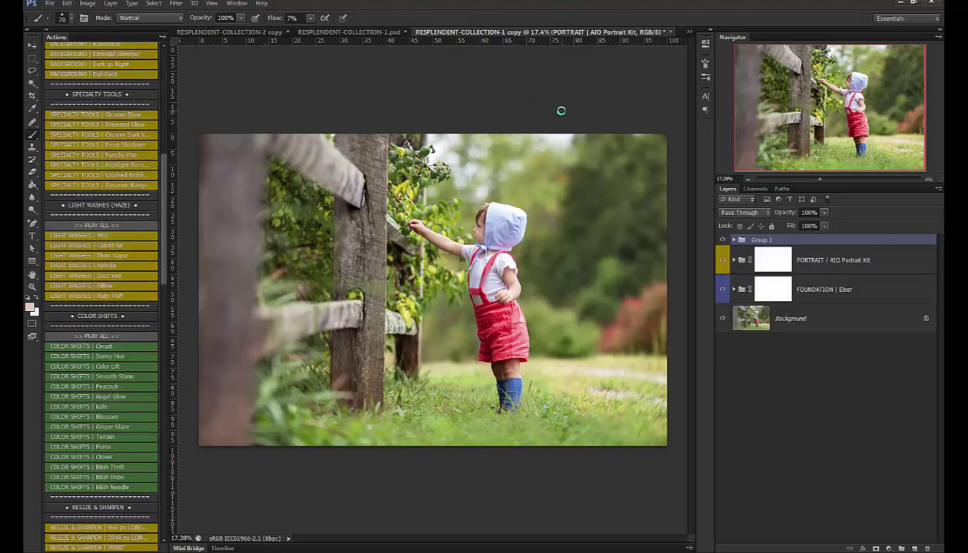
left_click(734, 249)
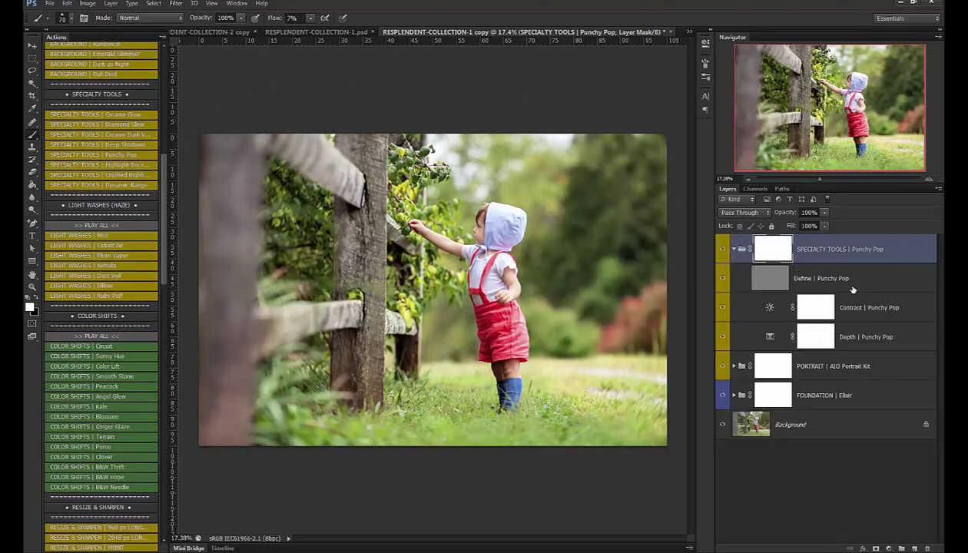
left_click(883, 308)
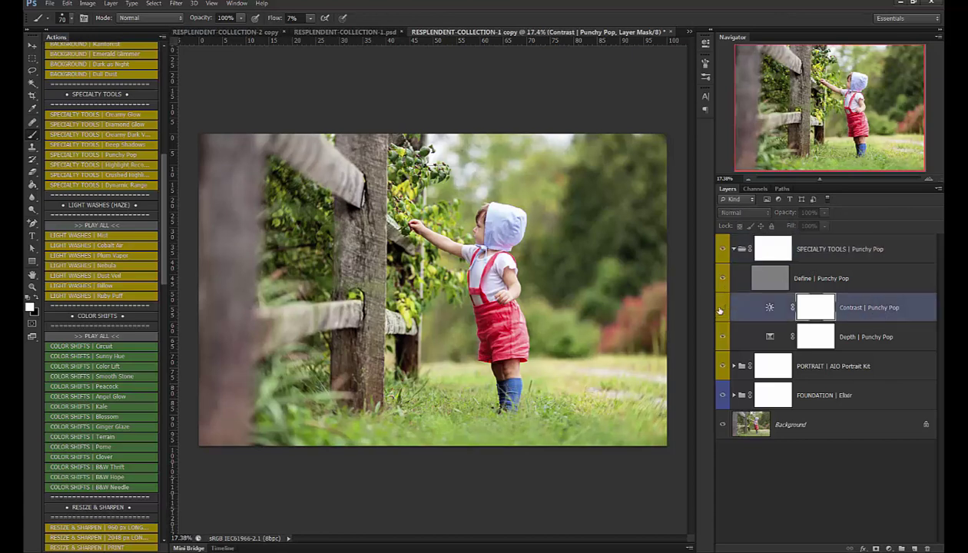
left_click(734, 249)
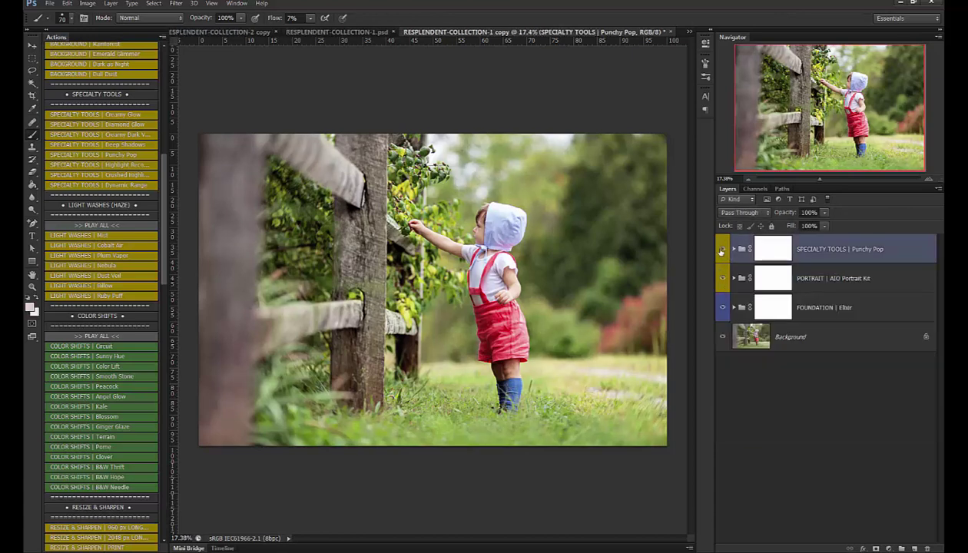
left_click(722, 251)
left_click(722, 254)
- Apply Cooler Grass & Trees and paint it over the left trees and leaves, 500 then 175 px brush
scroll(115, 307, "down", 20)
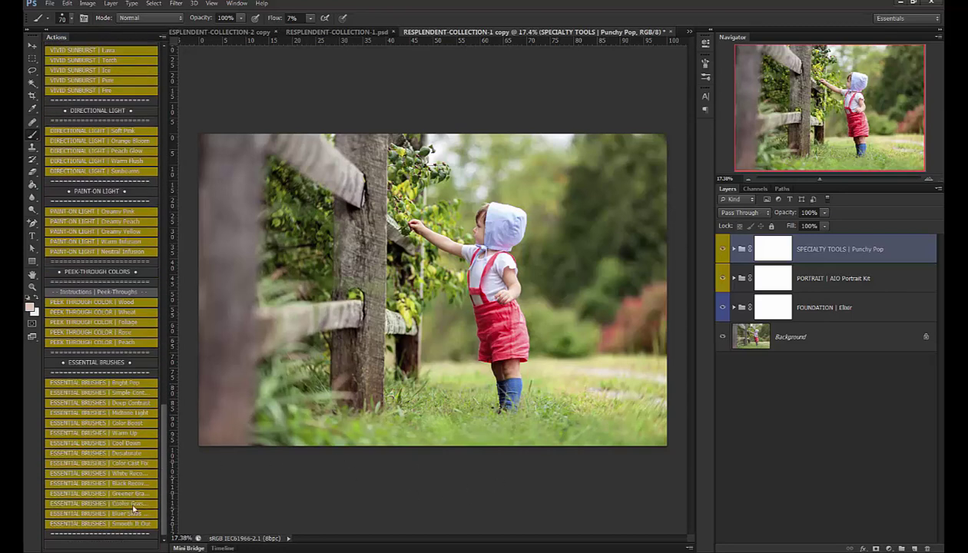
left_click(132, 505)
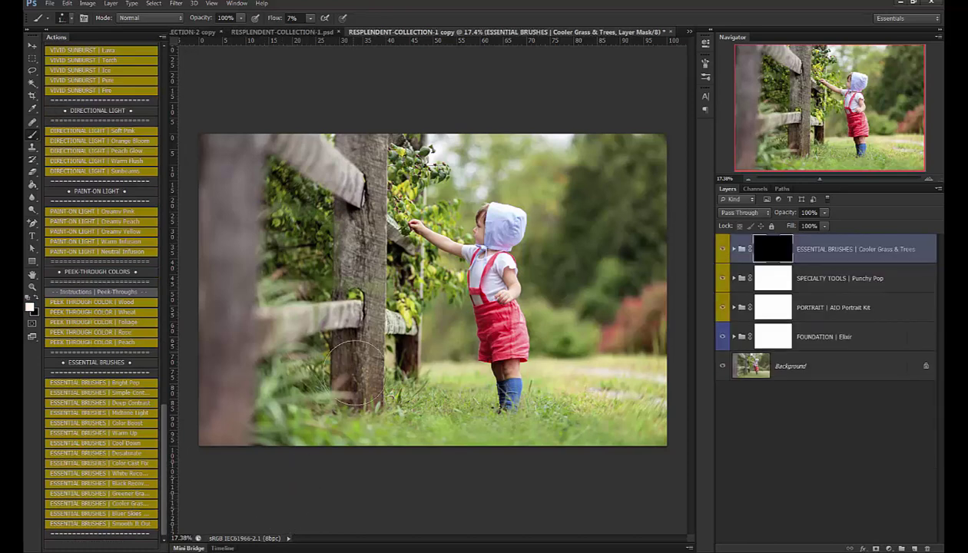
left_click_drag(565, 265, 589, 230)
left_click_drag(314, 30, 311, 32)
left_click_drag(420, 35, 415, 37)
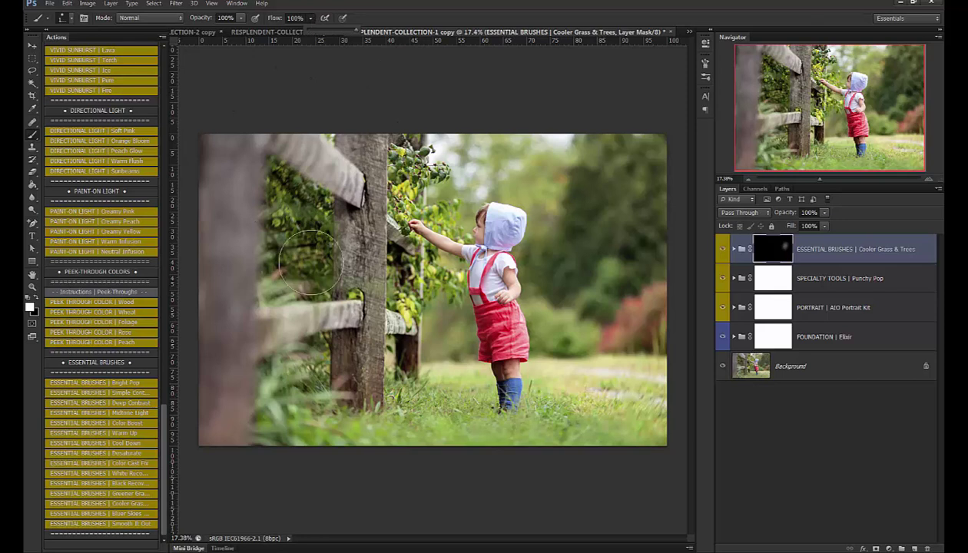
mouse_move(306, 259)
left_mouse_down()
mouse_move(282, 276)
mouse_move(279, 185)
mouse_move(307, 214)
mouse_move(313, 278)
mouse_move(299, 262)
mouse_move(293, 389)
mouse_move(291, 375)
mouse_move(319, 358)
mouse_move(295, 446)
mouse_move(413, 415)
mouse_move(405, 398)
mouse_move(463, 405)
mouse_move(485, 446)
mouse_move(524, 467)
mouse_move(546, 435)
mouse_move(555, 391)
mouse_move(611, 338)
mouse_move(598, 177)
mouse_move(429, 266)
mouse_move(449, 319)
mouse_move(461, 307)
mouse_move(589, 350)
mouse_move(503, 152)
left_mouse_up()
key("bracketleft")
key("bracketleft")
key("bracketleft")
key("bracketleft")
key("bracketleft")
mouse_move(415, 173)
left_mouse_down()
mouse_move(398, 206)
mouse_move(447, 223)
mouse_move(454, 298)
left_mouse_up()
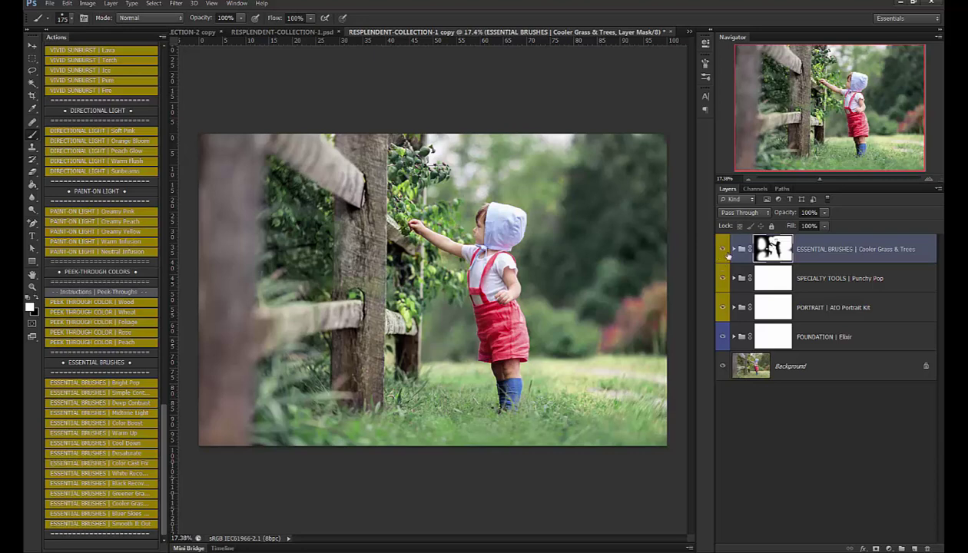
- Compare the cooler greens on and off and set the group opacity to 92%
left_click(724, 249)
left_click(723, 249)
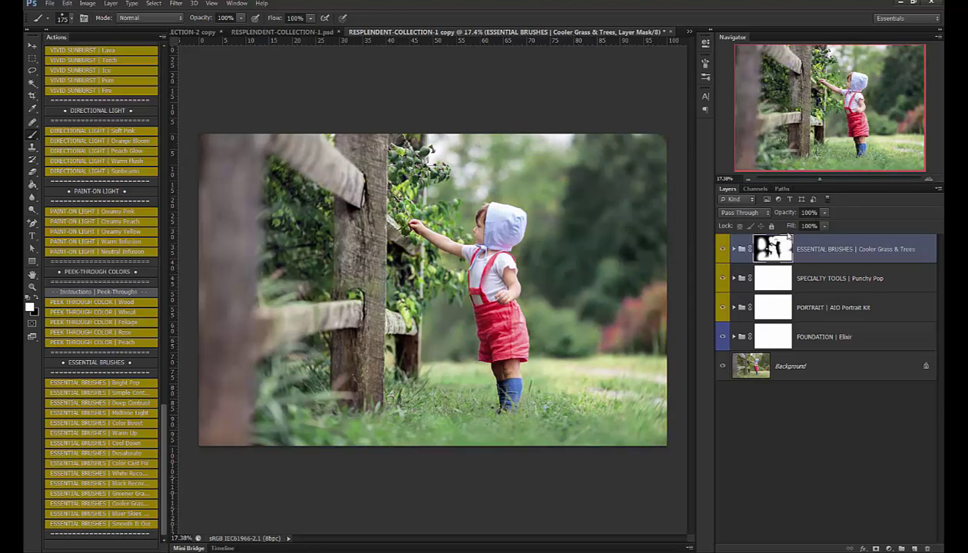
left_click(822, 213)
left_click_drag(164, 423, 172, 126)
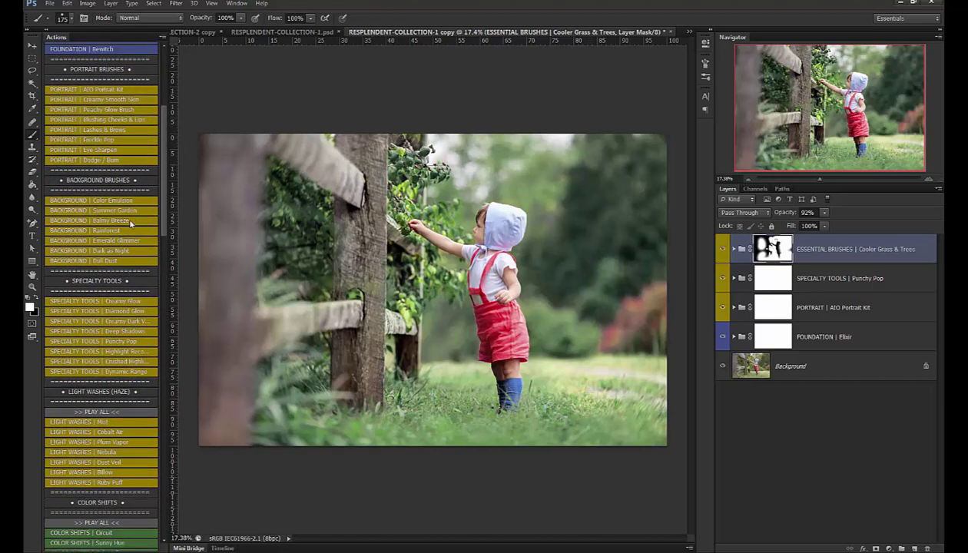
- Apply Emerald Glimmer and paint it over upper-right trees, grass and bushes with a 500 then 700 px brush
left_click(153, 240)
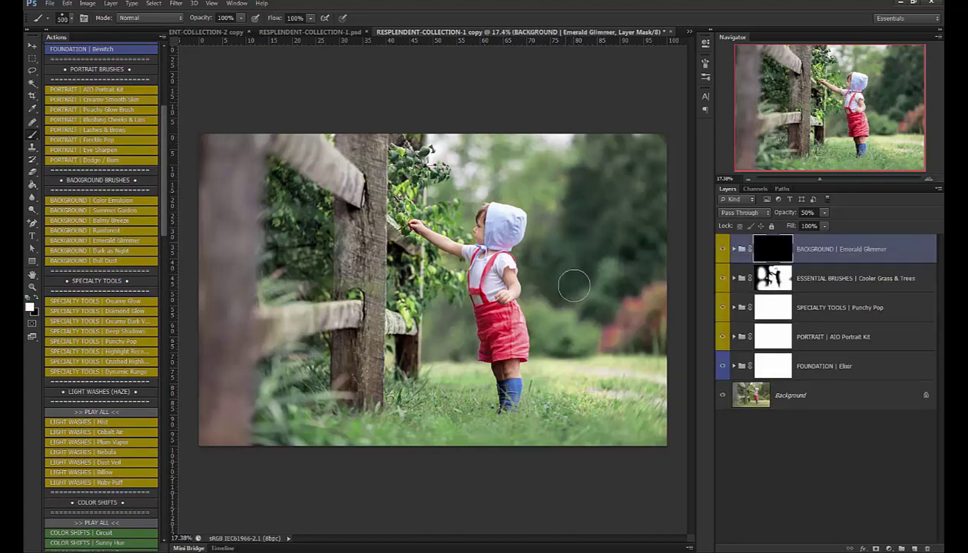
mouse_move(569, 354)
left_mouse_down()
mouse_move(615, 297)
mouse_move(596, 287)
mouse_move(603, 237)
mouse_move(591, 182)
mouse_move(590, 293)
left_mouse_up()
key("bracketright")
key("bracketright")
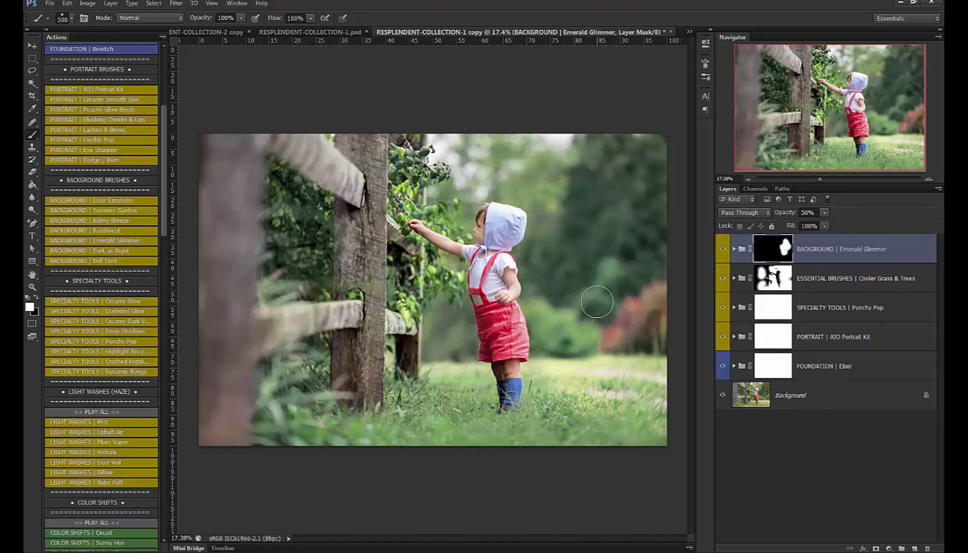
mouse_move(594, 167)
left_mouse_down()
mouse_move(596, 204)
mouse_move(561, 227)
left_mouse_up()
mouse_move(453, 328)
left_mouse_down()
mouse_move(505, 368)
mouse_move(566, 344)
mouse_move(645, 344)
mouse_move(675, 308)
mouse_move(587, 353)
left_mouse_up()
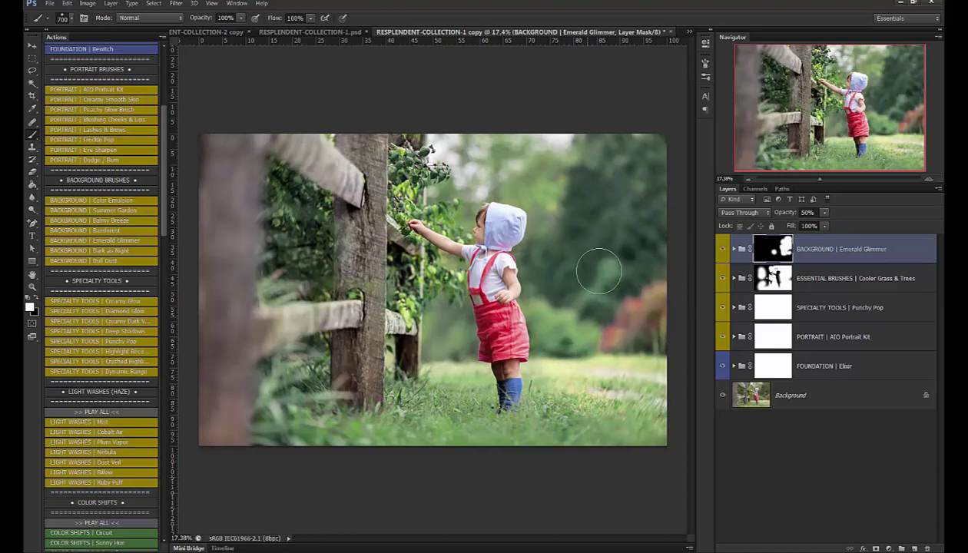
left_click(723, 249)
left_click(722, 250)
scroll(163, 218, "down", 1)
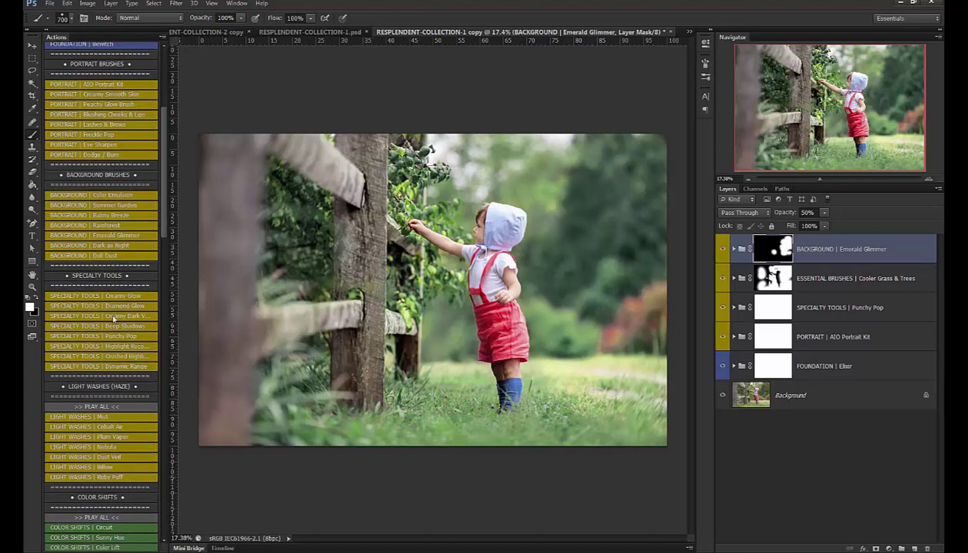
- Apply Creamy Dark Vignette, compare it, and paint the darkening off above the child's head
left_click(113, 315)
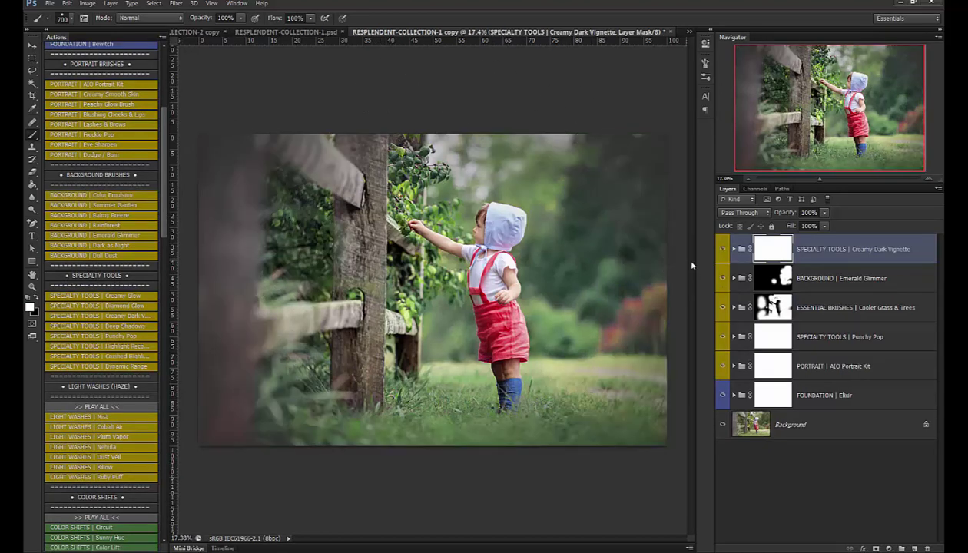
left_click(723, 250)
left_click(723, 252)
mouse_move(492, 168)
left_mouse_down()
mouse_move(396, 134)
mouse_move(498, 166)
left_mouse_up()
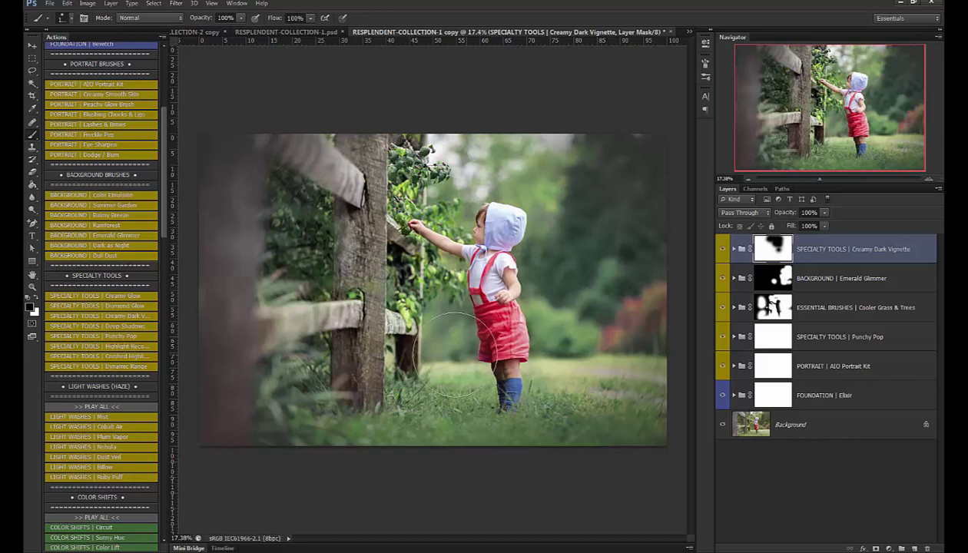
scroll(164, 236, "down", 2)
left_click_drag(163, 236, 165, 505)
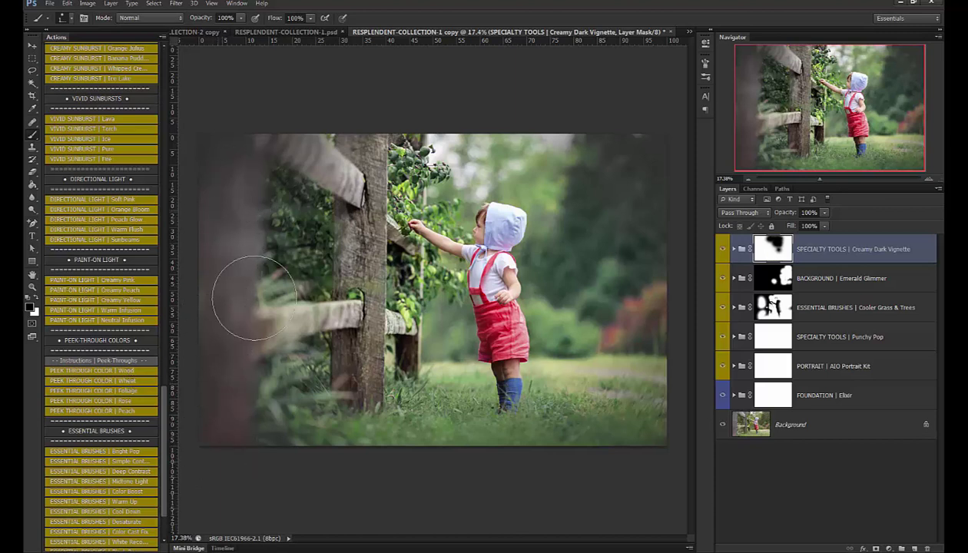
- Add and position Foliage, Foliage copy and Wood peek-through washes, then group them into Group 1
left_click(127, 392)
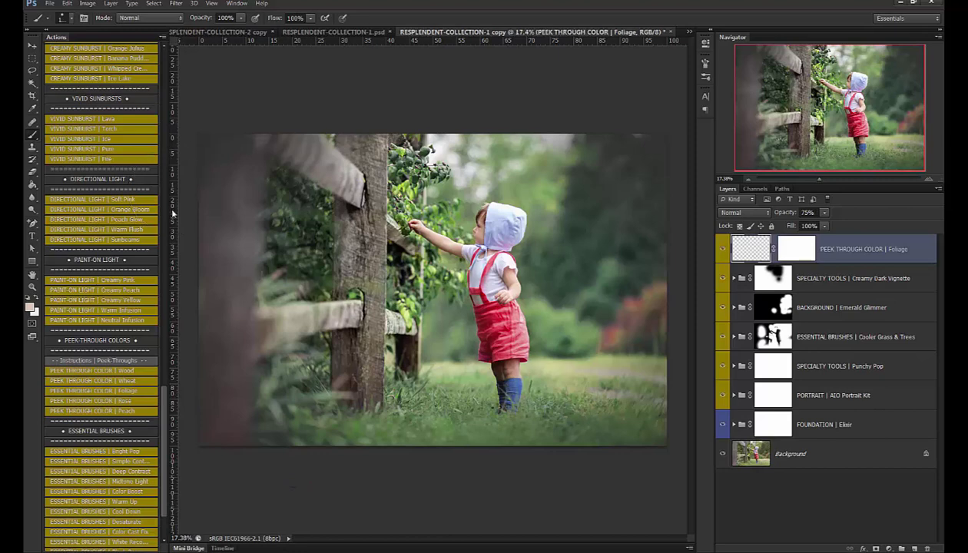
left_click_drag(270, 415, 661, 417)
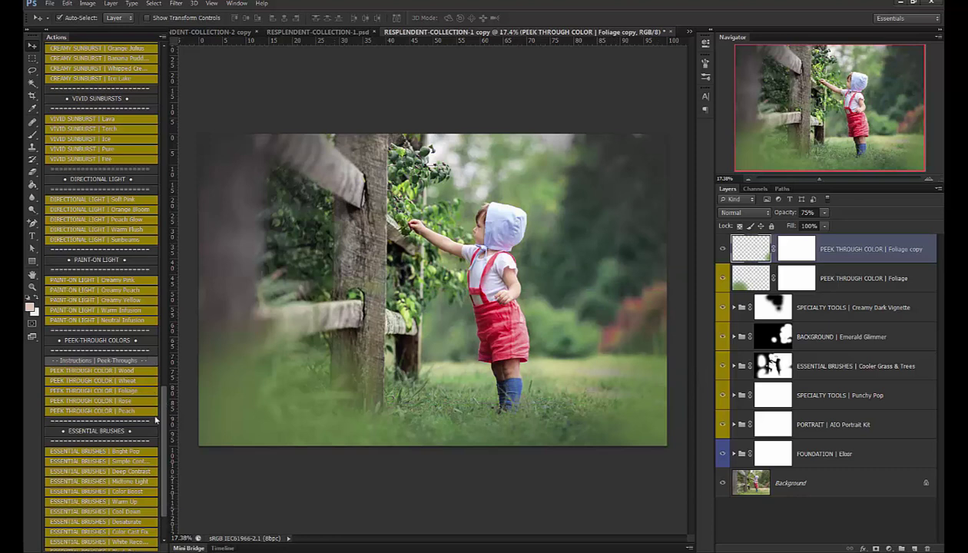
left_click(122, 371)
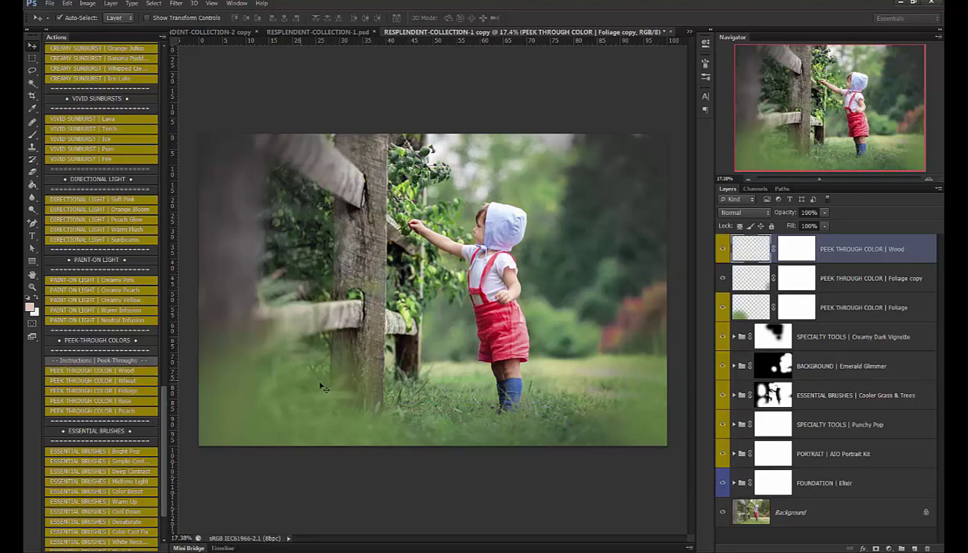
left_click_drag(358, 351, 188, 344)
left_click_drag(204, 366, 214, 372)
left_click(841, 306, "shift")
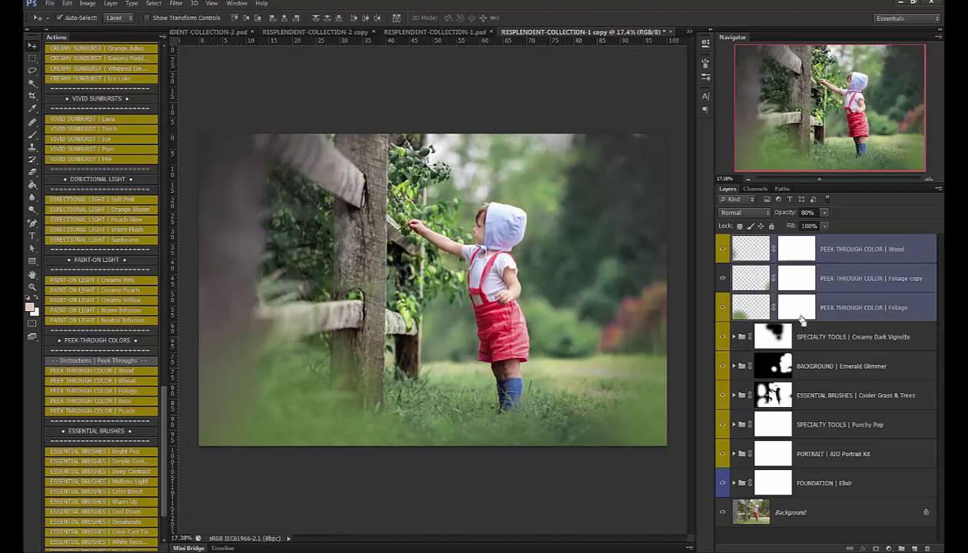
key("ctrl+g")
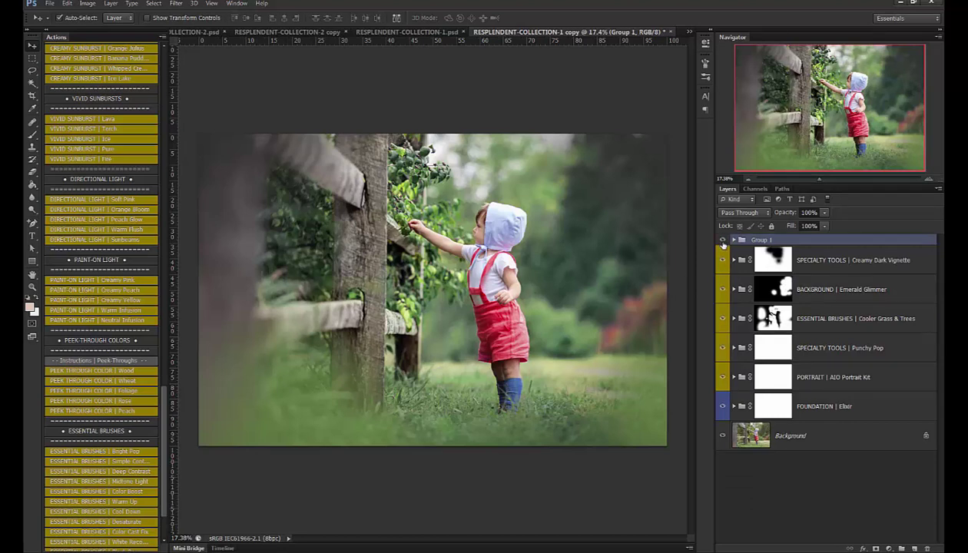
- Compare the peek-through group and the Crushed Highlights layer by toggling them off and on
left_click(722, 241)
left_click(722, 240)
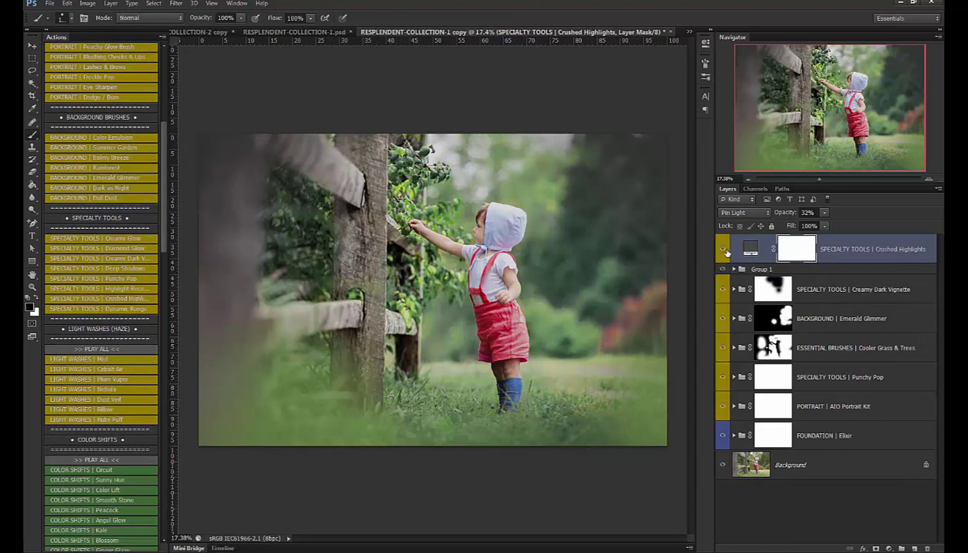
left_click(725, 250)
left_click(724, 251)
left_click(723, 251)
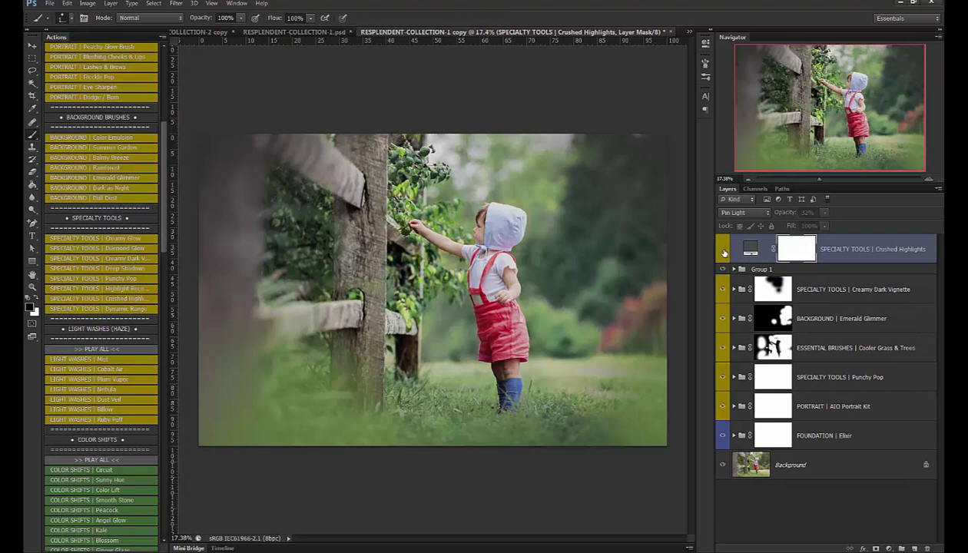
left_click(722, 251)
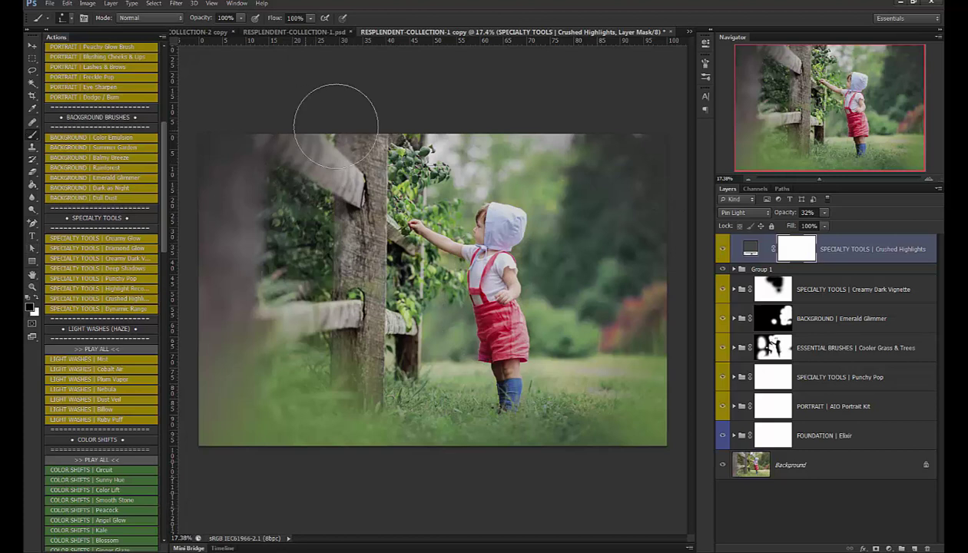
- Mask Crushed Highlights off the child's face with a smaller brush and check the result
key("[")
key("[")
key("[")
mouse_move(468, 231)
left_mouse_down()
mouse_move(494, 229)
mouse_move(426, 237)
mouse_move(419, 208)
mouse_move(450, 228)
mouse_move(414, 226)
mouse_move(443, 265)
mouse_move(432, 284)
mouse_move(495, 285)
mouse_move(485, 273)
mouse_move(493, 283)
mouse_move(512, 344)
mouse_move(507, 400)
mouse_move(497, 295)
mouse_move(459, 158)
left_mouse_up()
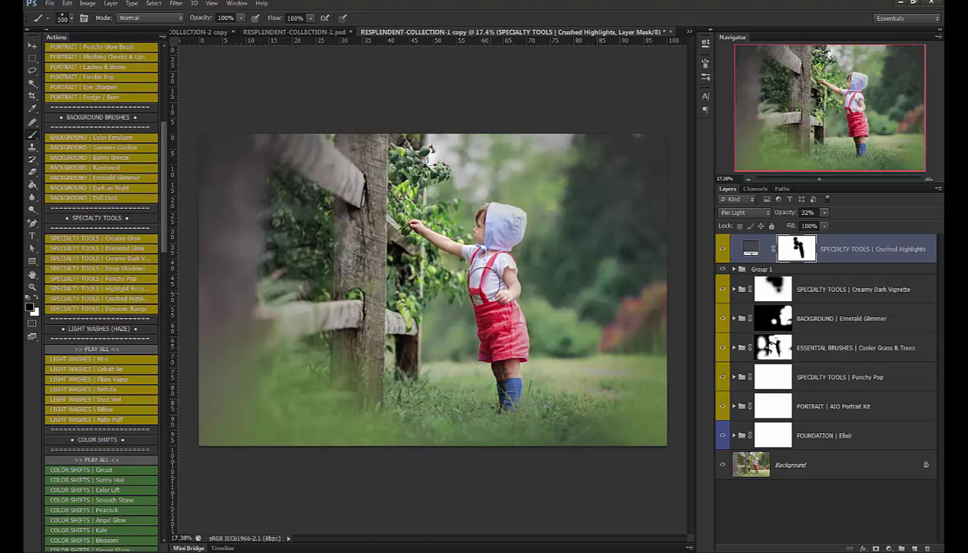
left_click(36, 299)
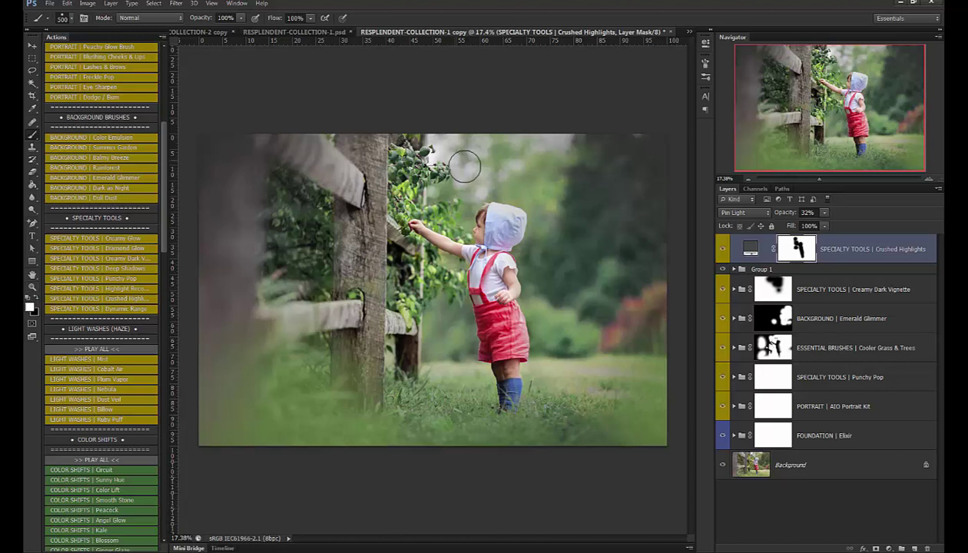
key("bracketleft")
key("bracketleft")
key("bracketleft")
left_click(722, 250)
left_click(721, 250)
- Apply Dynamic Range above Crushed Highlights, lower it to 51% opacity, and compare it on and off
left_click(113, 309)
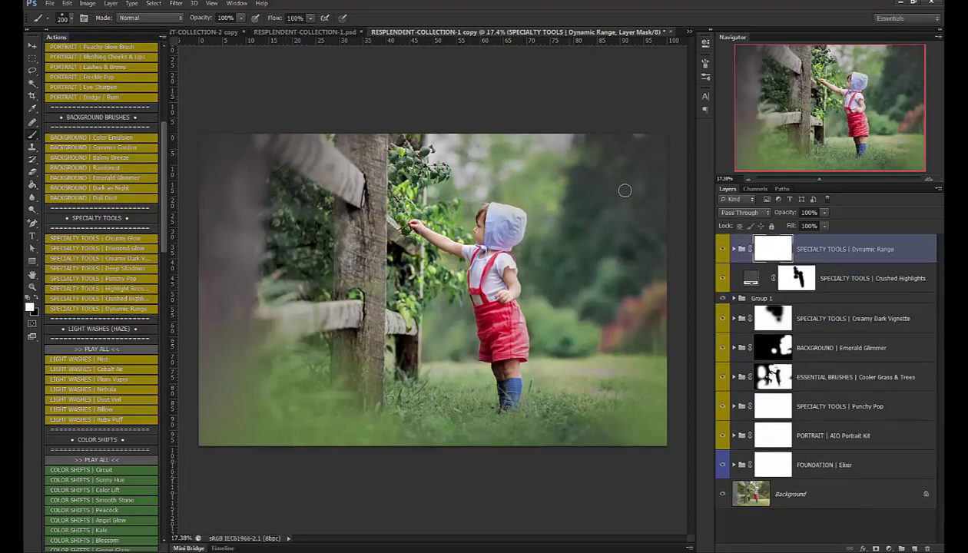
left_click_drag(824, 213, 804, 225)
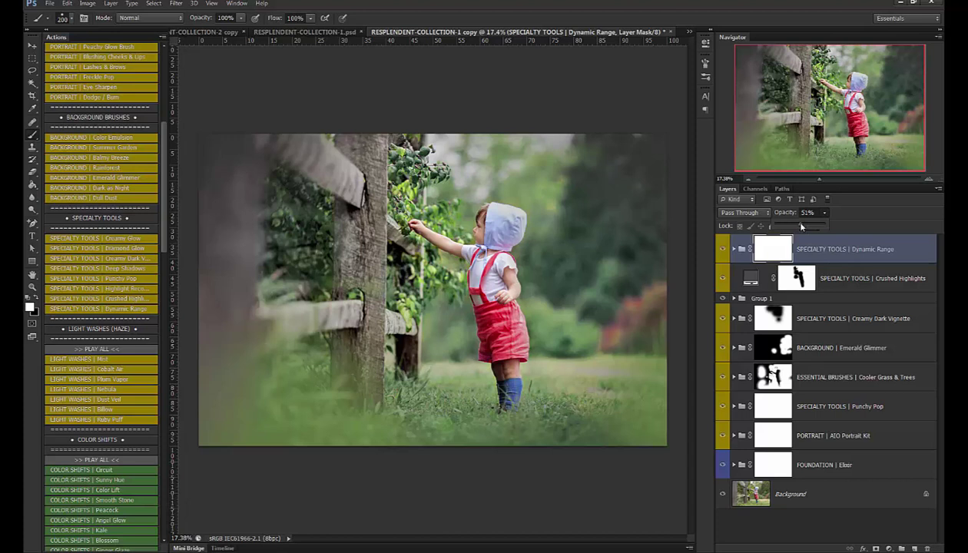
left_click(722, 251)
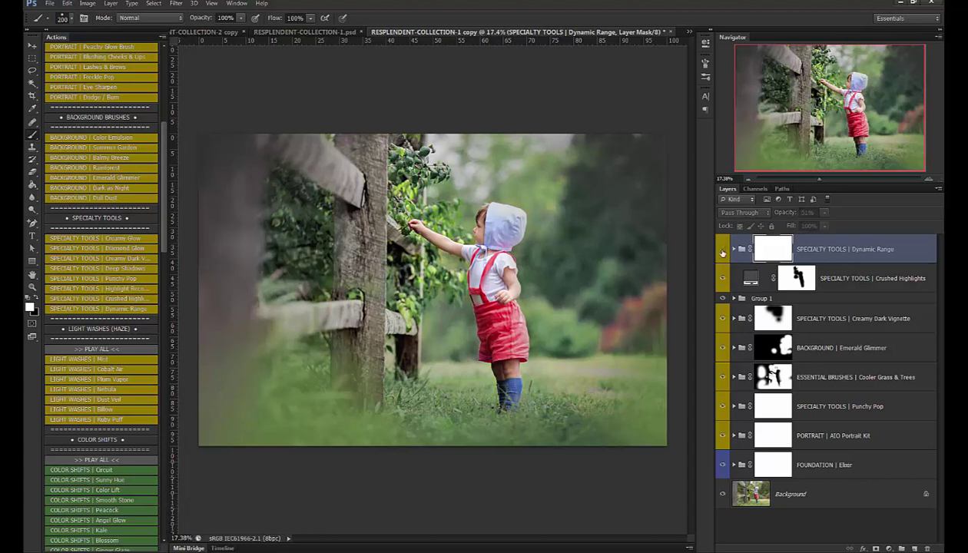
left_click(722, 252)
left_click(721, 252)
left_click(722, 253)
key("v")
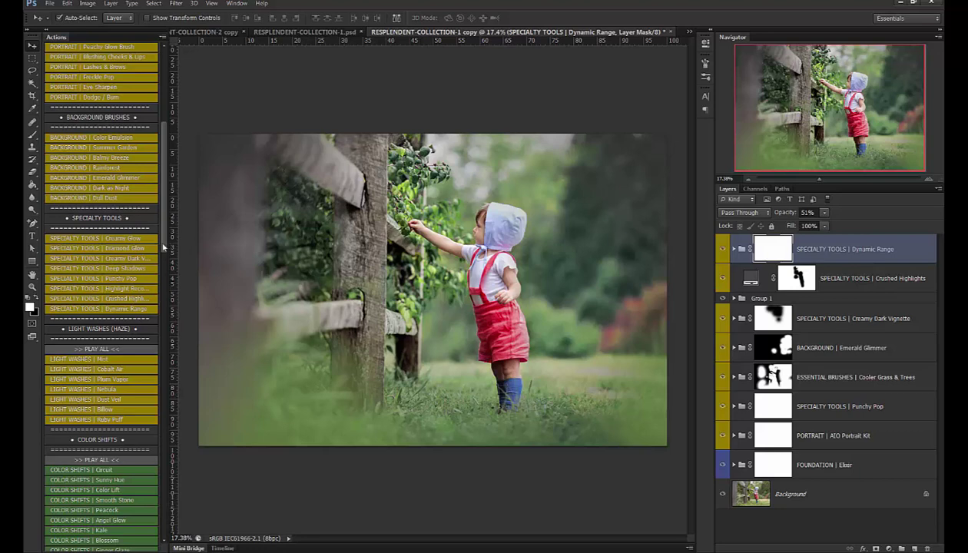
scroll(163, 247, "up", 4)
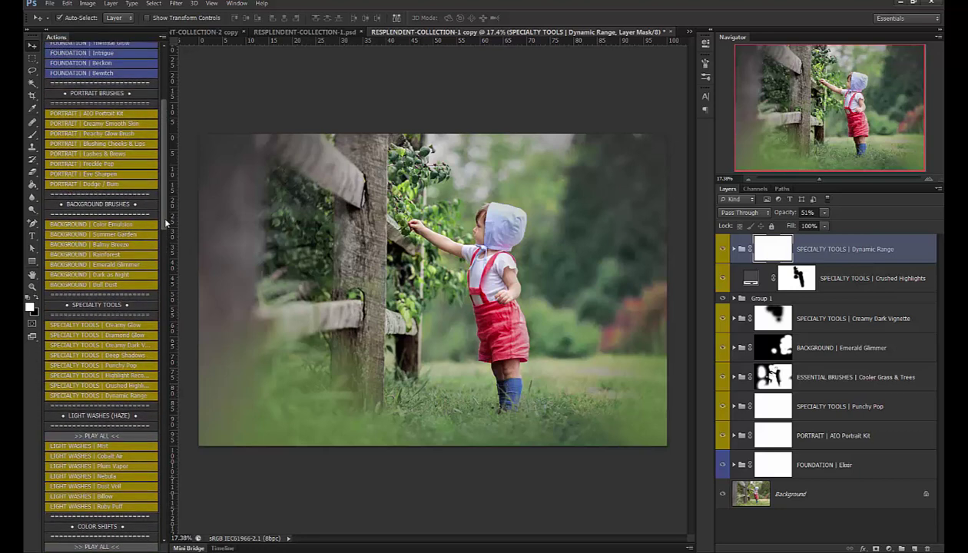
scroll(115, 231, "down", 15)
- Add the Peach Smoothie sunburst, move its glow above the fence, and set it to 71% opacity
left_click(120, 235)
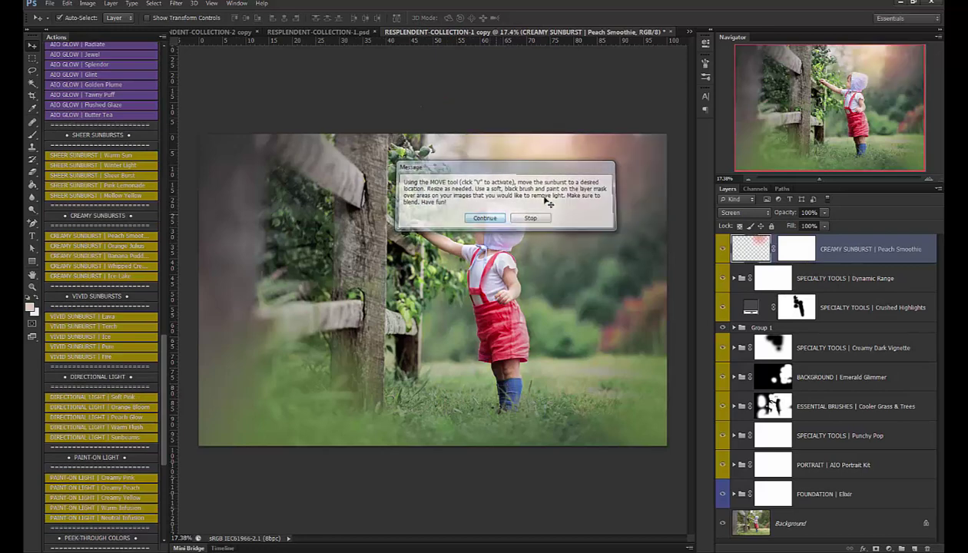
key("Return")
left_click_drag(572, 162, 530, 181)
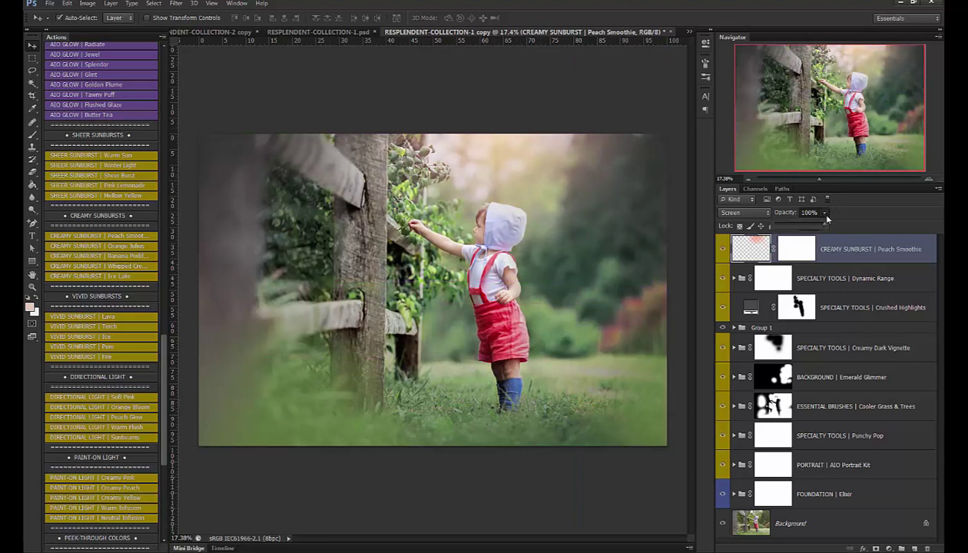
left_click(811, 226)
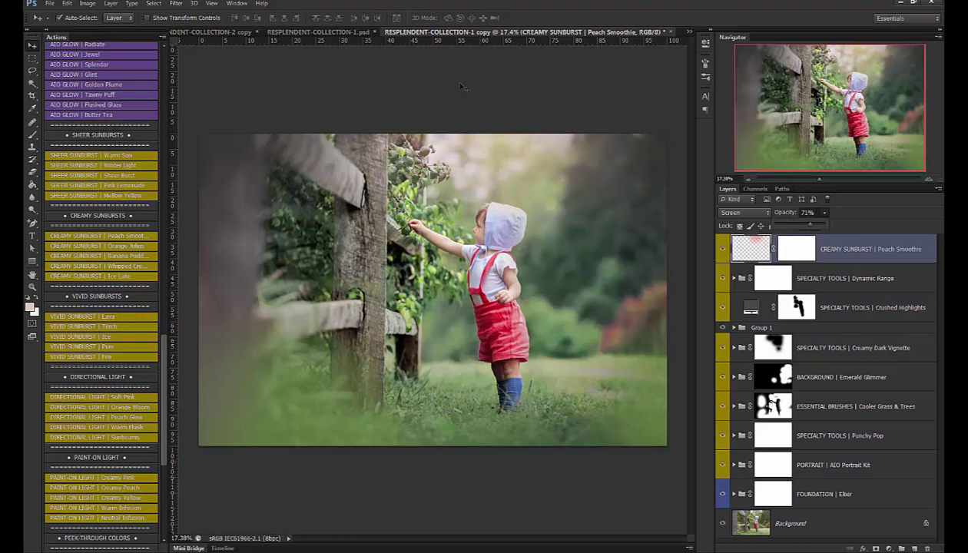
- Add the Lava sunburst and shift its glow left toward the fence
left_click(89, 318)
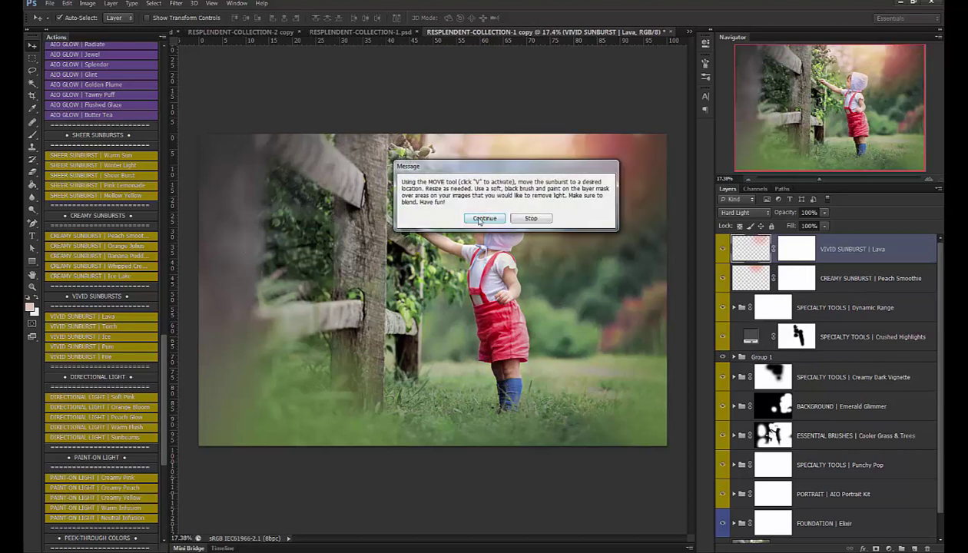
left_click(482, 218)
left_click_drag(607, 164, 540, 196)
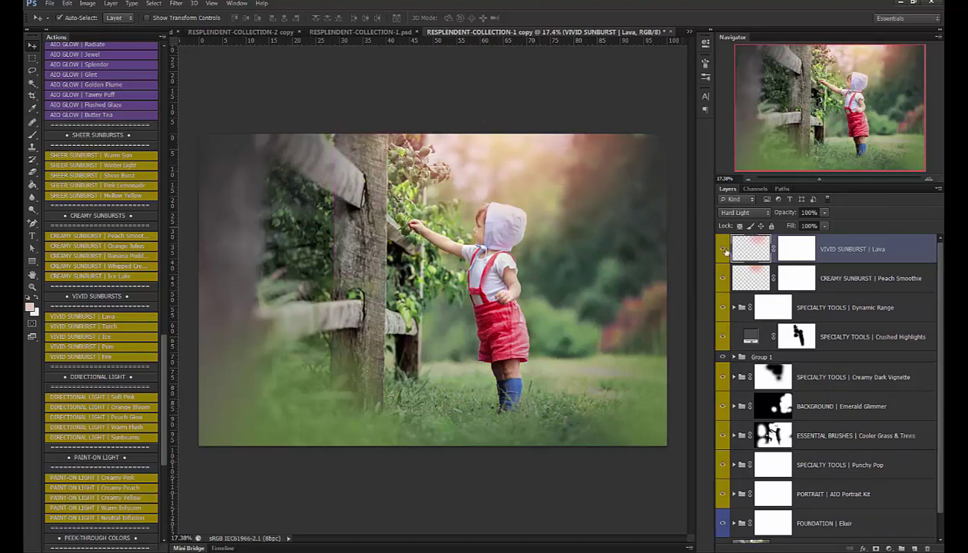
- Group both sunburst layers into Group 2 and add a layer mask to it
left_click(850, 280, "shift")
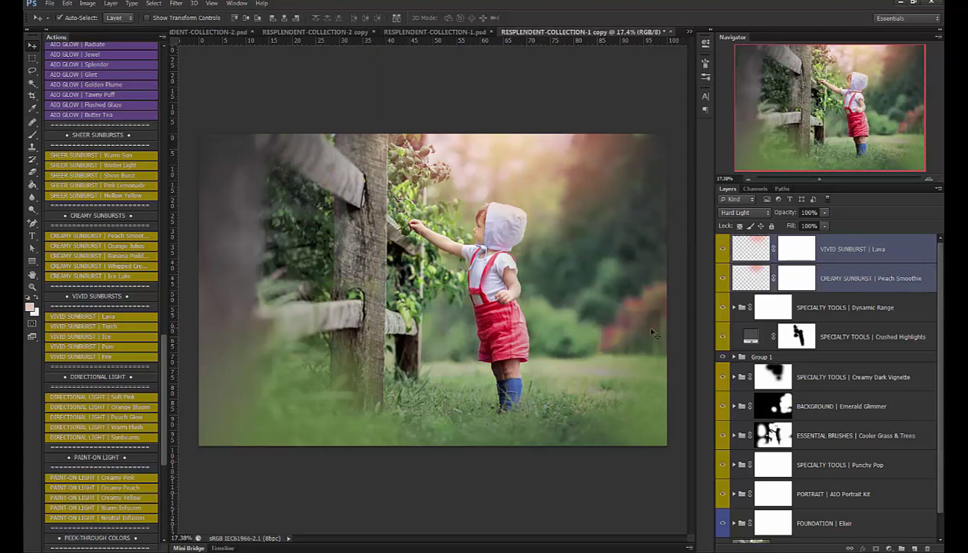
key("ctrl+g")
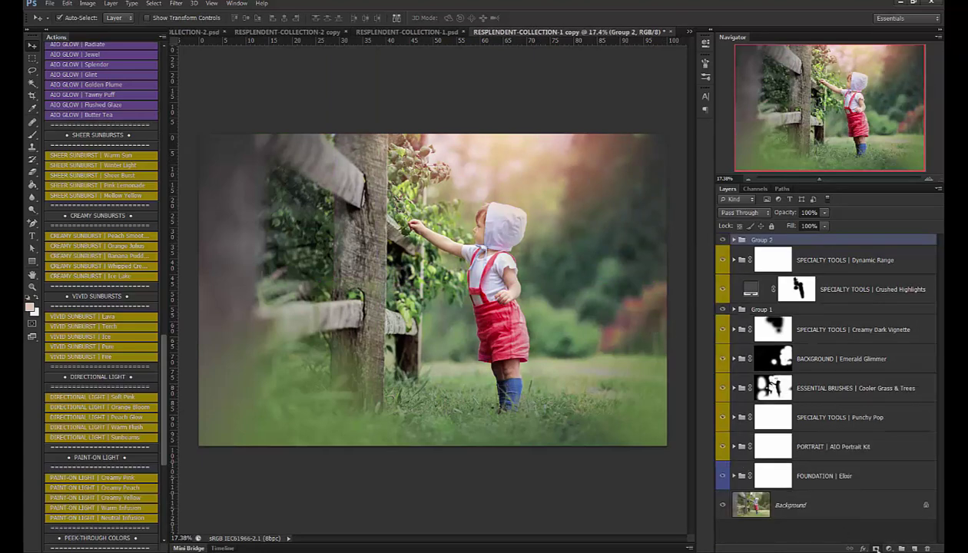
left_click(875, 547)
- Paint black with a 700 px brush to remove the glow from the hat, hand and leaves
left_click(32, 135)
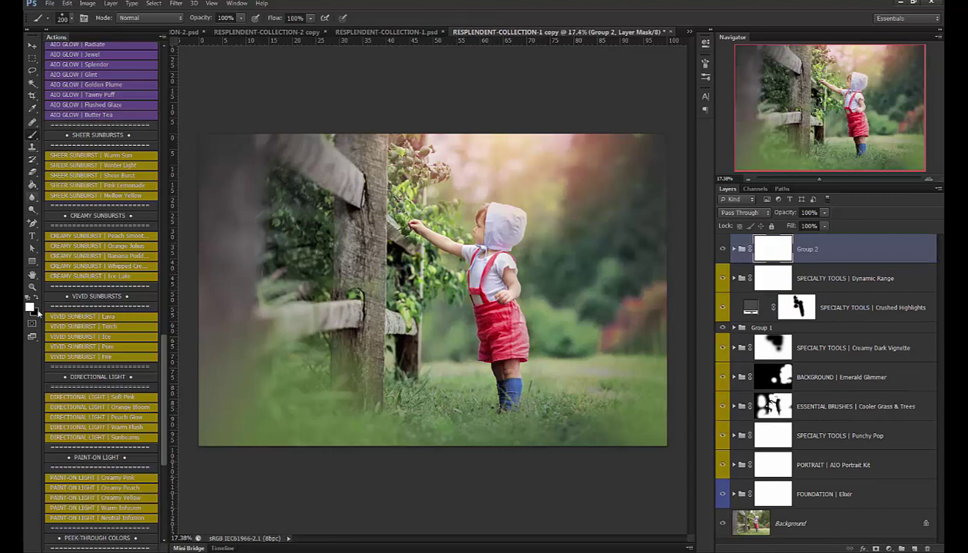
left_click(36, 297)
key("bracketright")
key("bracketright")
key("bracketright")
key("bracketright")
key("bracketright")
key("bracketright")
mouse_move(478, 237)
left_mouse_down()
mouse_move(470, 244)
mouse_move(492, 238)
left_mouse_up()
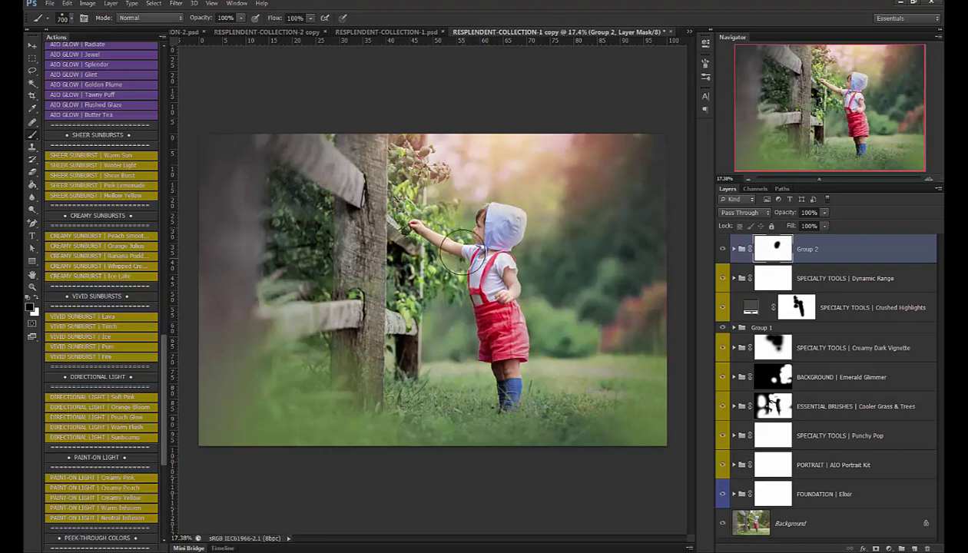
left_click_drag(437, 238, 411, 235)
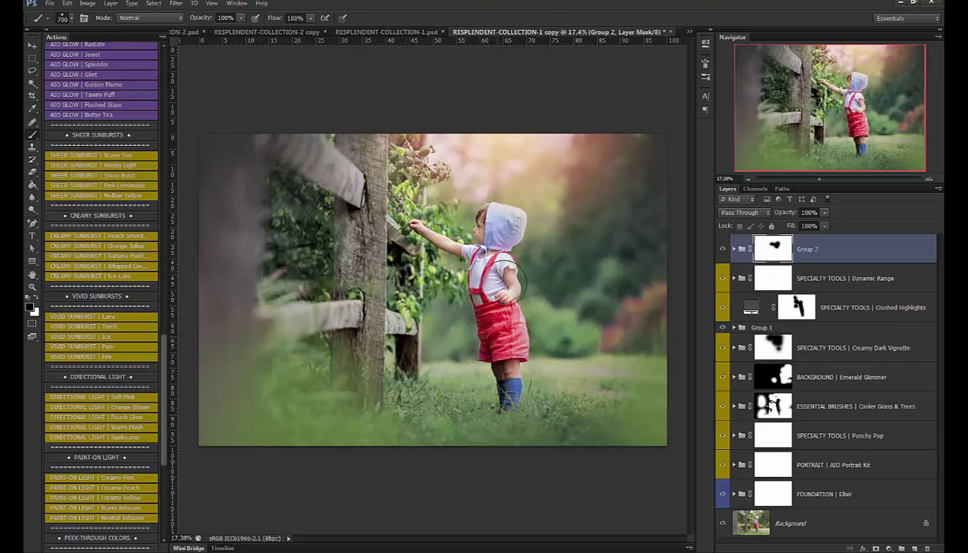
left_click(722, 250)
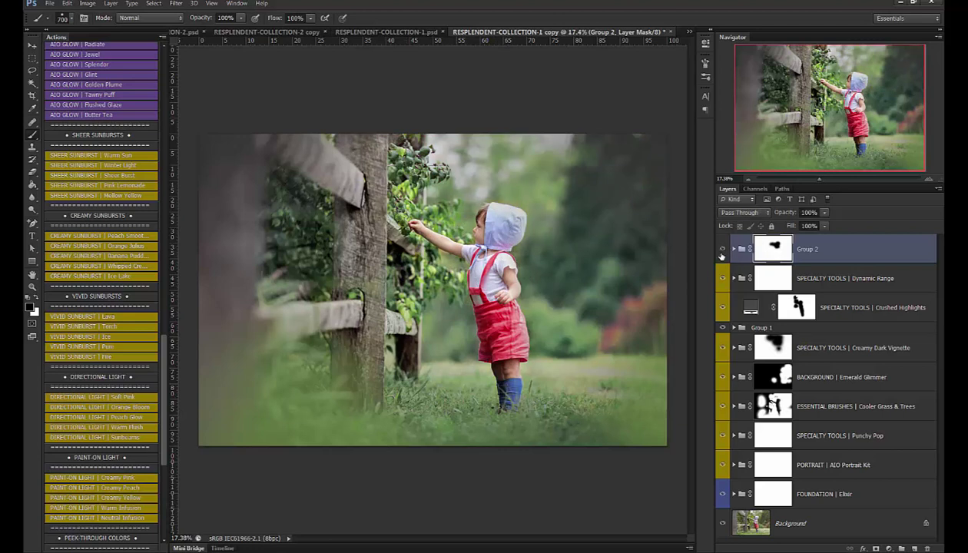
left_click(722, 251)
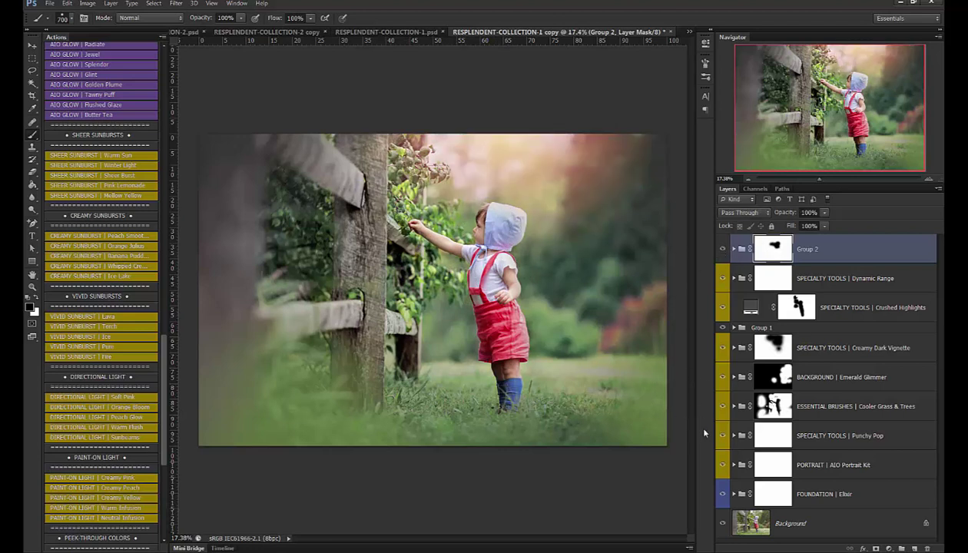
left_click(722, 524, "alt")
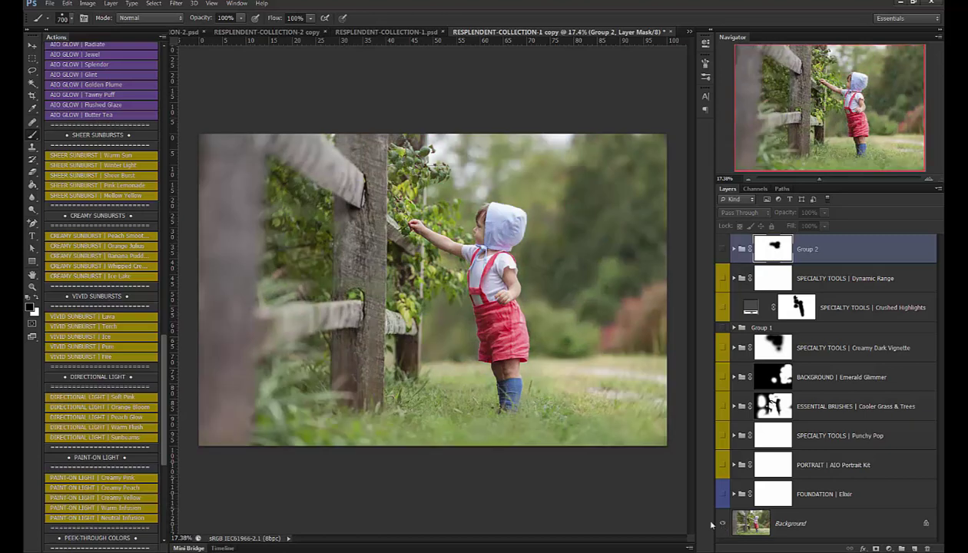
left_click(722, 524, "alt")
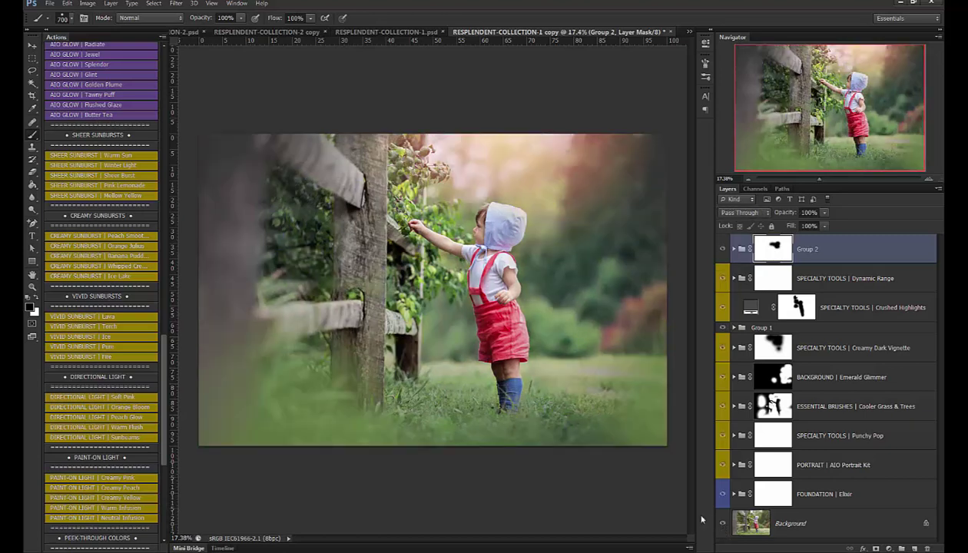